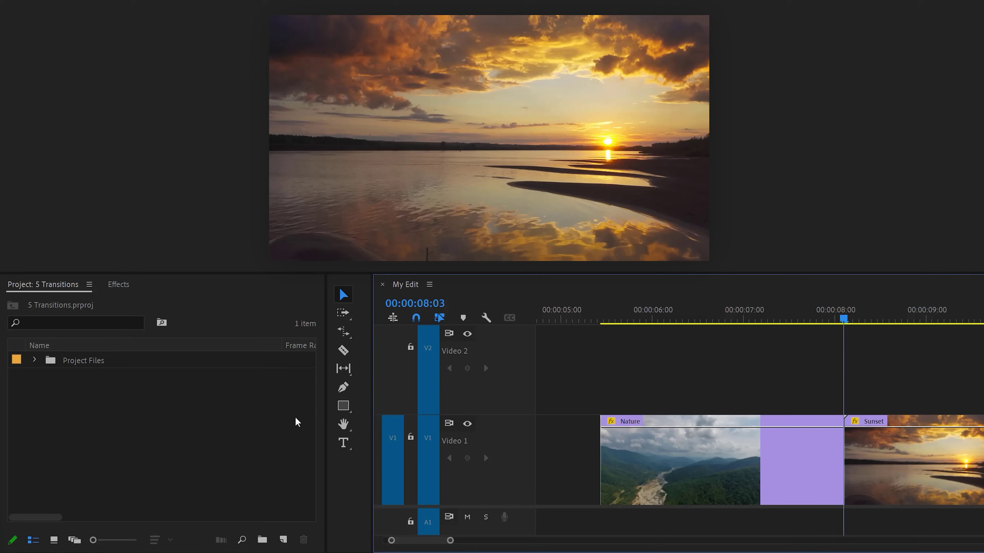
# - Create an adjustment layer on V2, trimmed to a few frames around the Nature–Sunset cut
pyautogui.click(283, 539)
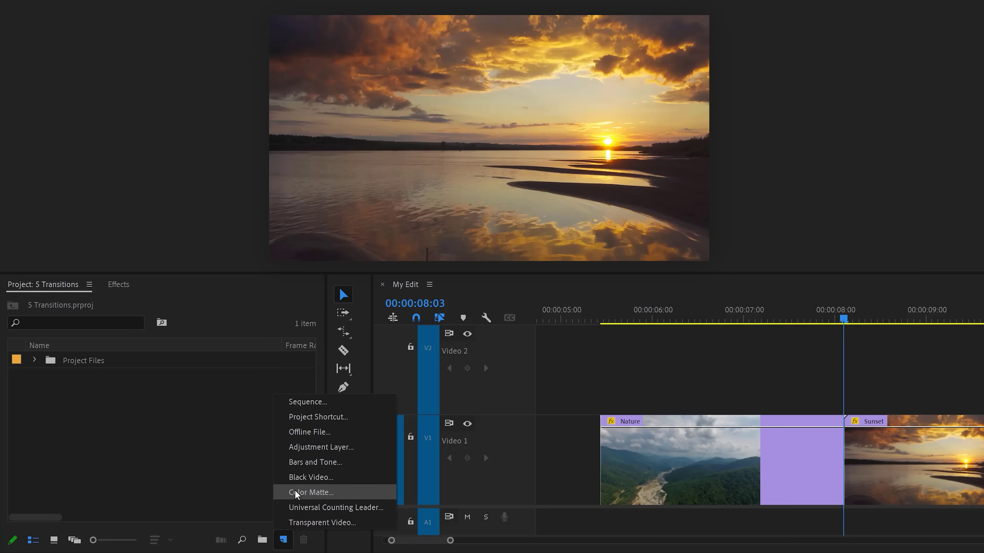
pyautogui.click(301, 451)
pyautogui.moveTo(91, 362); pyautogui.dragTo(810, 383)
pyautogui.click(845, 318)
pyautogui.press('Left')
pyautogui.press('Left')
pyautogui.press('Left')
pyautogui.press('Left')
pyautogui.press('Left')
pyautogui.press('Left')
pyautogui.press('Left')
pyautogui.press('Left')
pyautogui.press('Left')
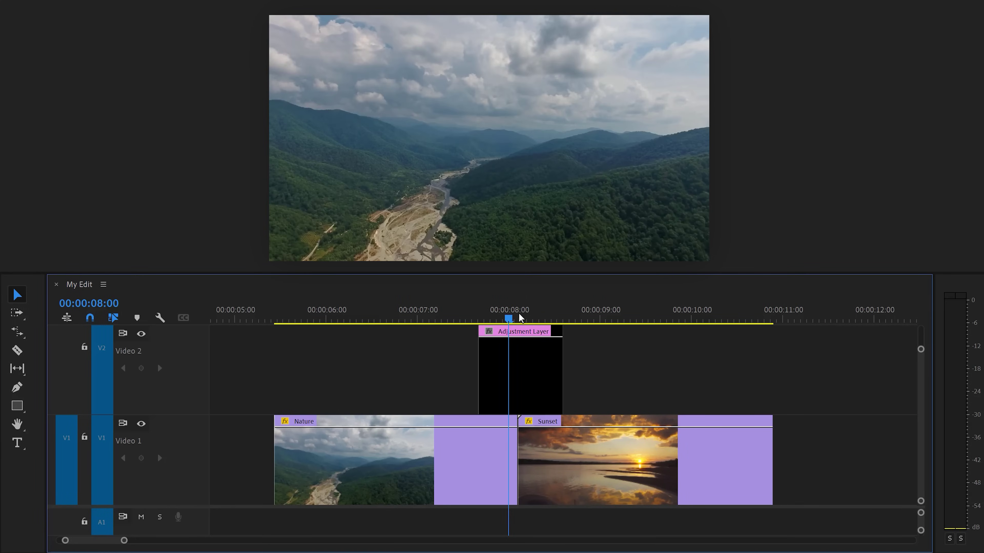
pyautogui.hotkey('ctrl', 'alt', 'q')
pyautogui.hotkey('shift', 'Right')
pyautogui.hotkey('shift', 'Right')
pyautogui.hotkey('shift', 'Right')
pyautogui.hotkey('shift', 'Right')
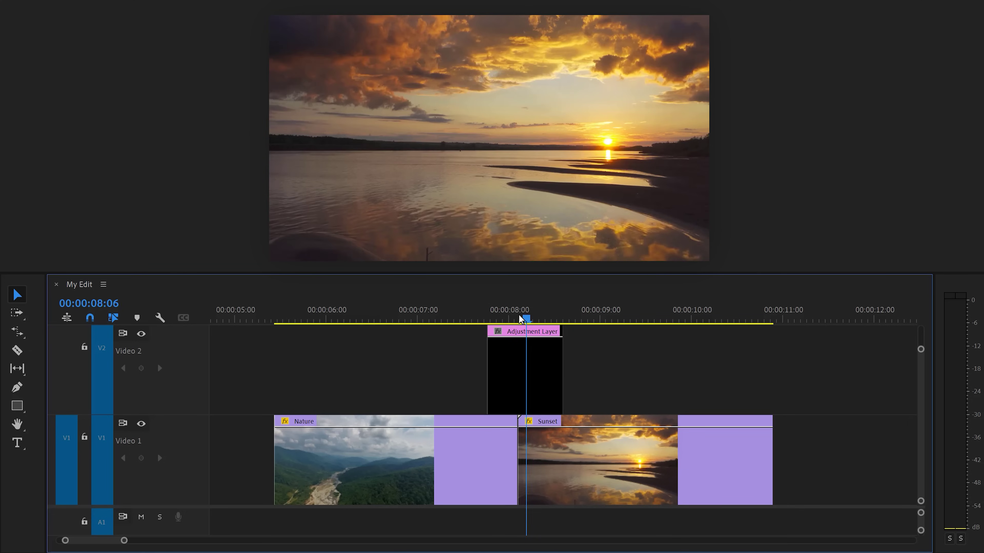
pyautogui.hotkey('ctrl', 'alt', 'w')
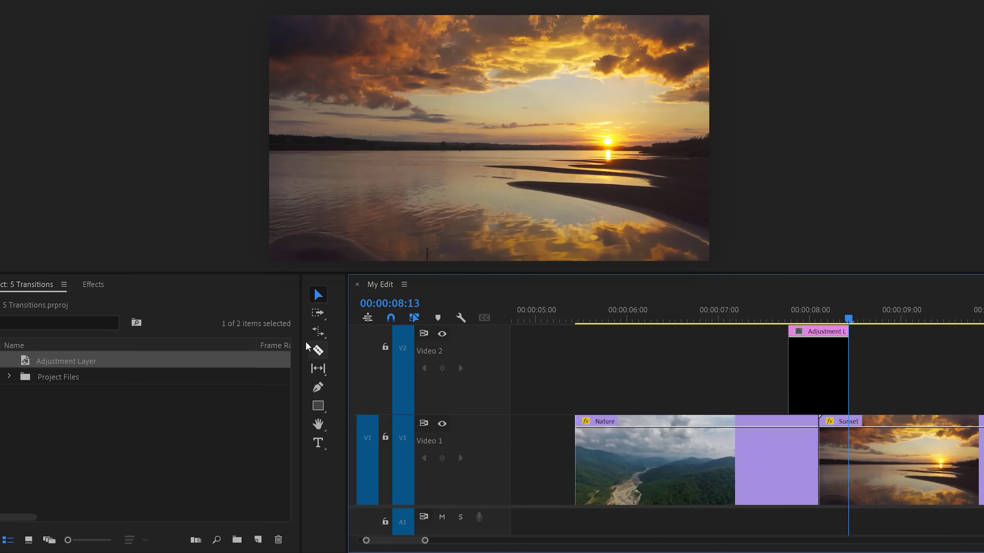
# - Apply the Offset and Gaussian Blur effects to the adjustment layer
pyautogui.click(117, 285)
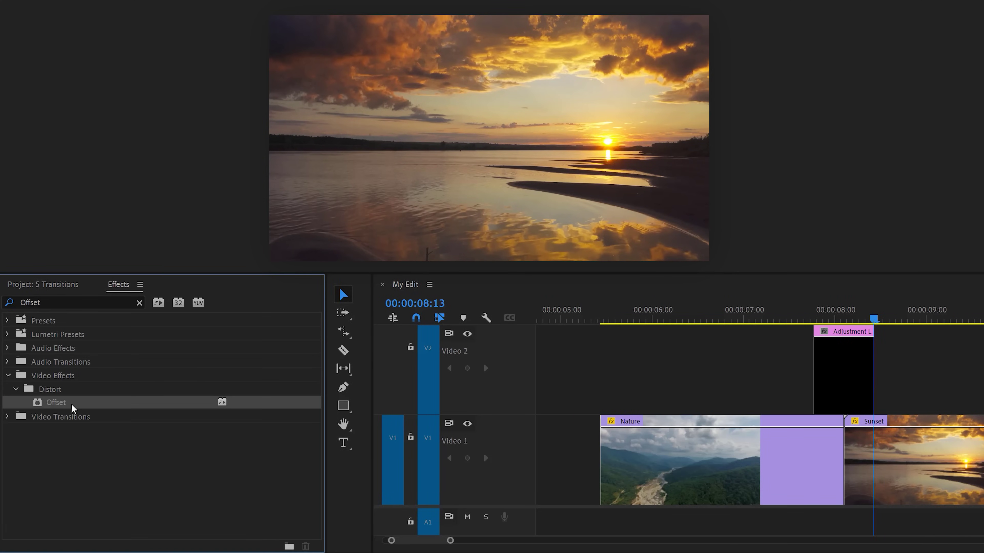
pyautogui.moveTo(72, 405); pyautogui.dragTo(844, 371)
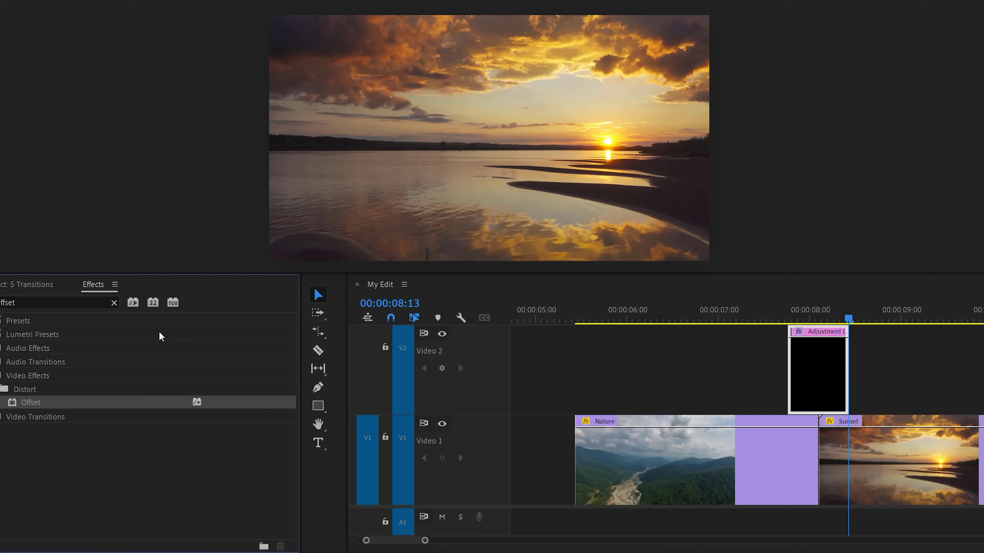
pyautogui.click(93, 303)
pyautogui.write('Gaussian')
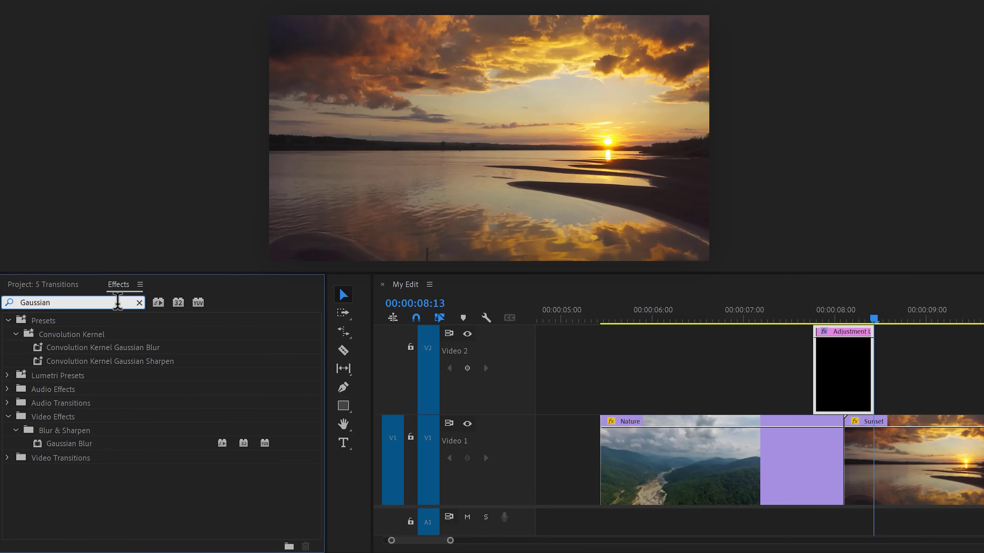
pyautogui.moveTo(67, 445); pyautogui.dragTo(827, 384)
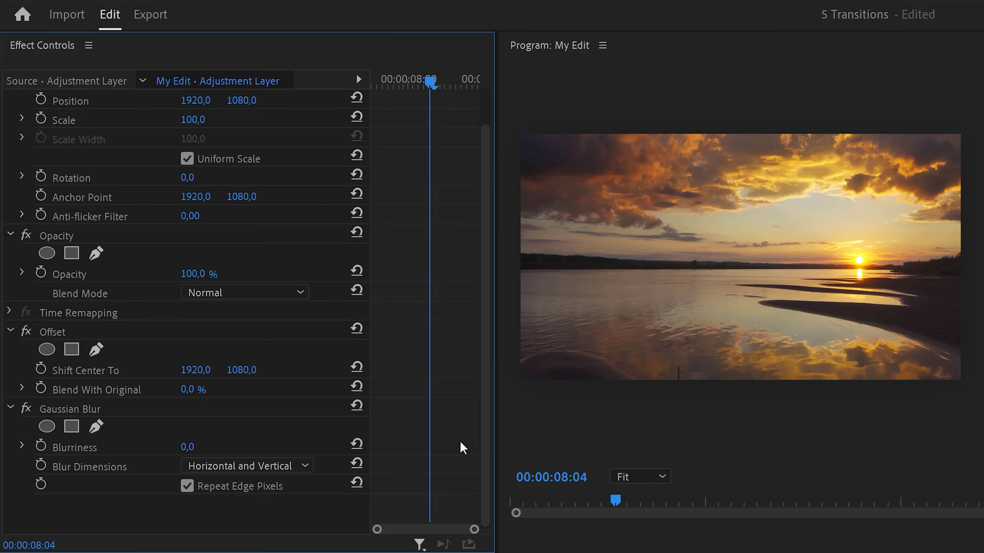
# - Keyframe Shift Center To toward -1920 and peak Blurriness near 200 mid-cut, horizontal-only
pyautogui.moveTo(430, 83); pyautogui.dragTo(376, 92)
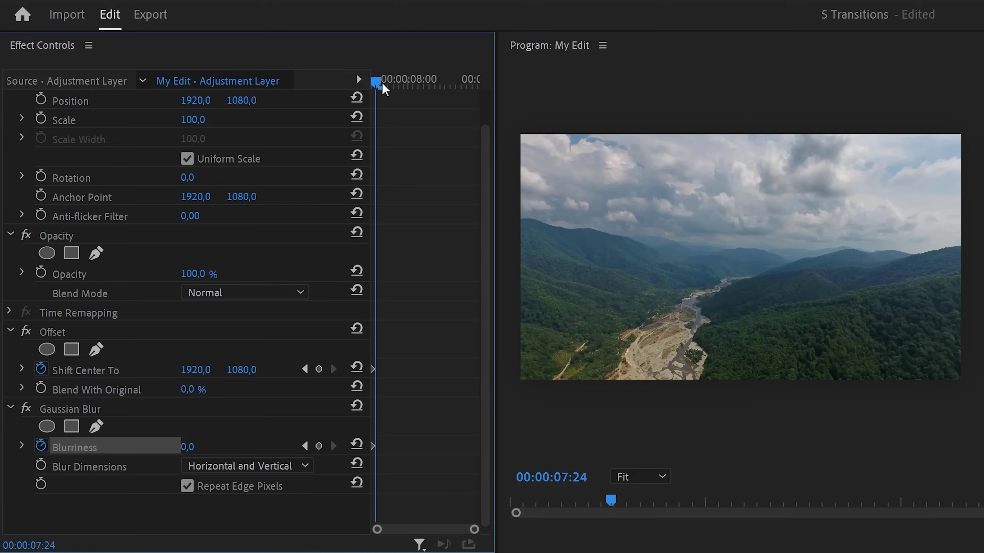
pyautogui.moveTo(383, 89); pyautogui.dragTo(472, 87)
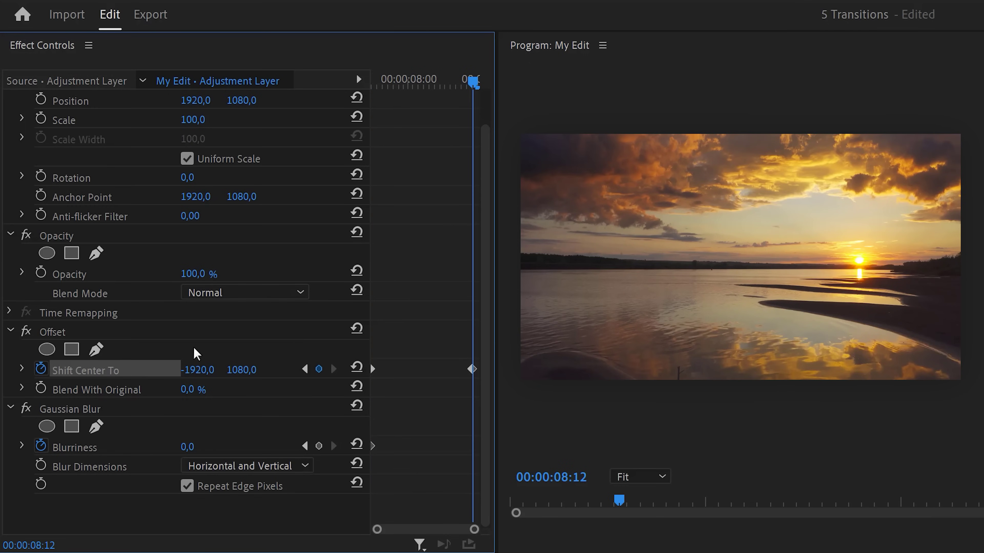
pyautogui.moveTo(470, 82)
pyautogui.mouseDown()
pyautogui.moveTo(402, 87)
pyautogui.moveTo(469, 86)
pyautogui.mouseUp()
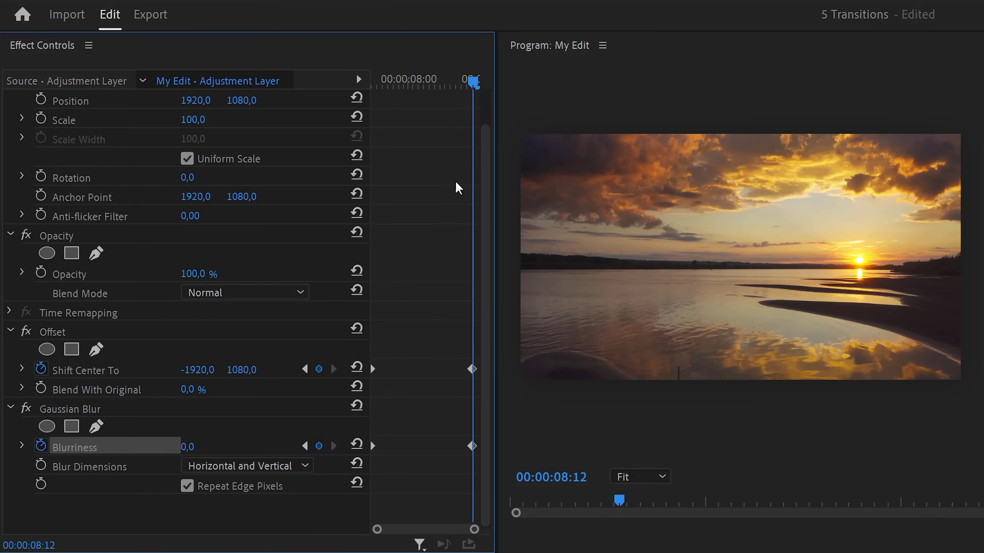
pyautogui.moveTo(475, 86); pyautogui.dragTo(424, 86)
pyautogui.moveTo(192, 446); pyautogui.dragTo(232, 447)
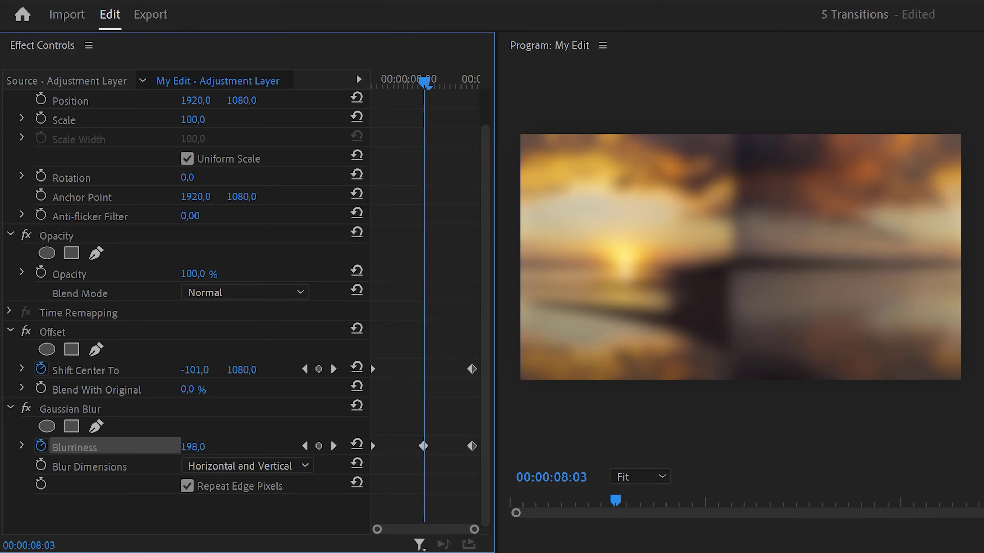
pyautogui.click(268, 467)
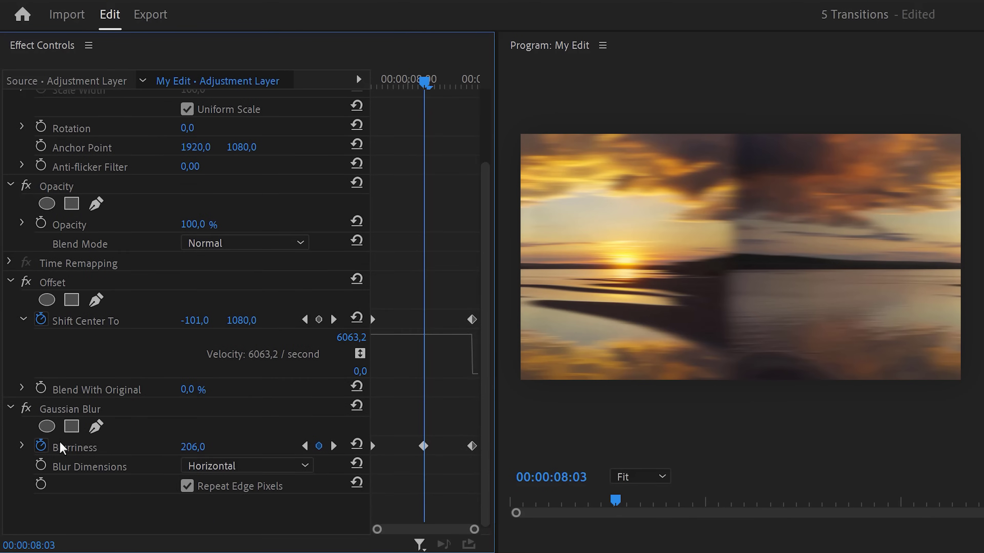
# - Reveal the Blurriness and offset velocity graphs and select the first offset keyframe for easing
pyautogui.click(22, 448)
pyautogui.moveTo(486, 276); pyautogui.dragTo(484, 349)
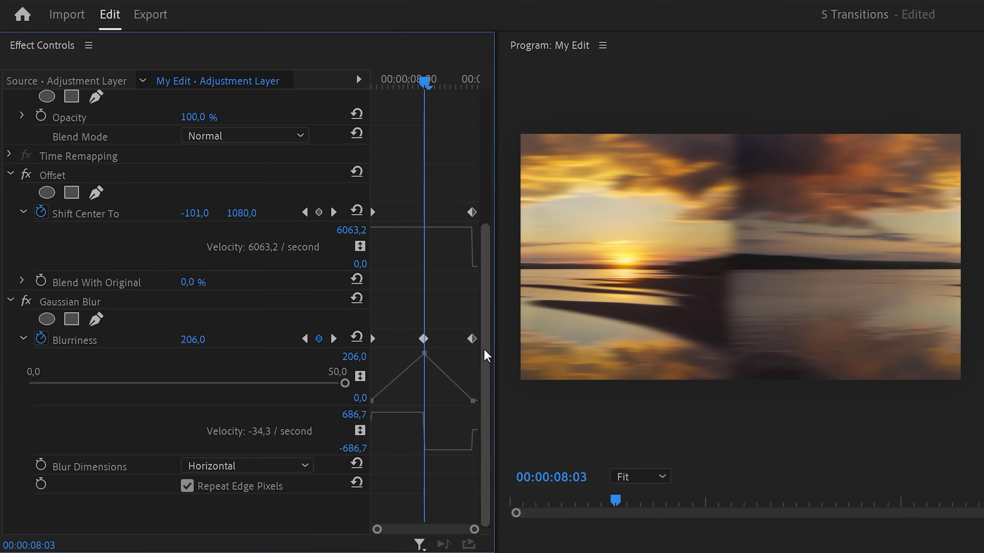
pyautogui.click(372, 212)
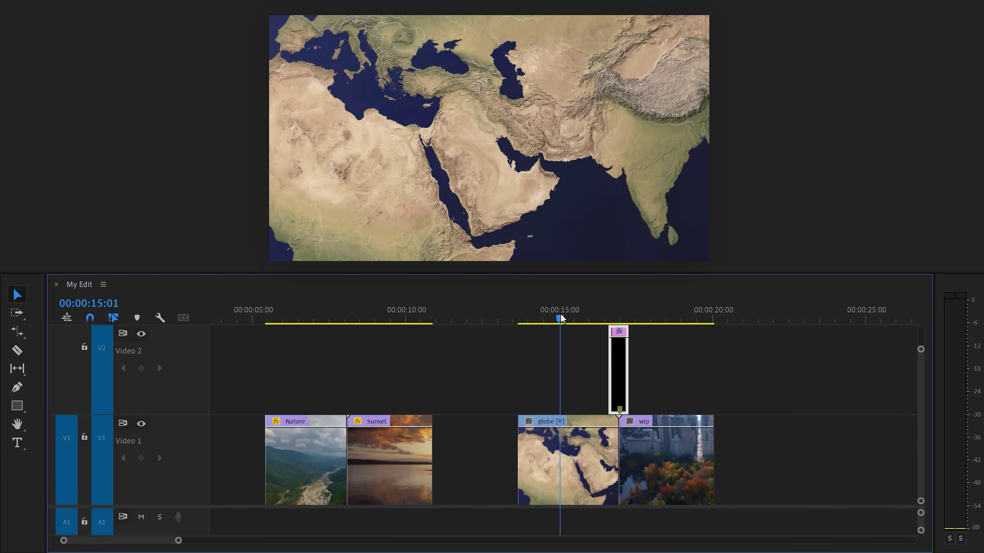
# - Play back the whip-pan transition on the globe–wip cut
pyautogui.press('space')
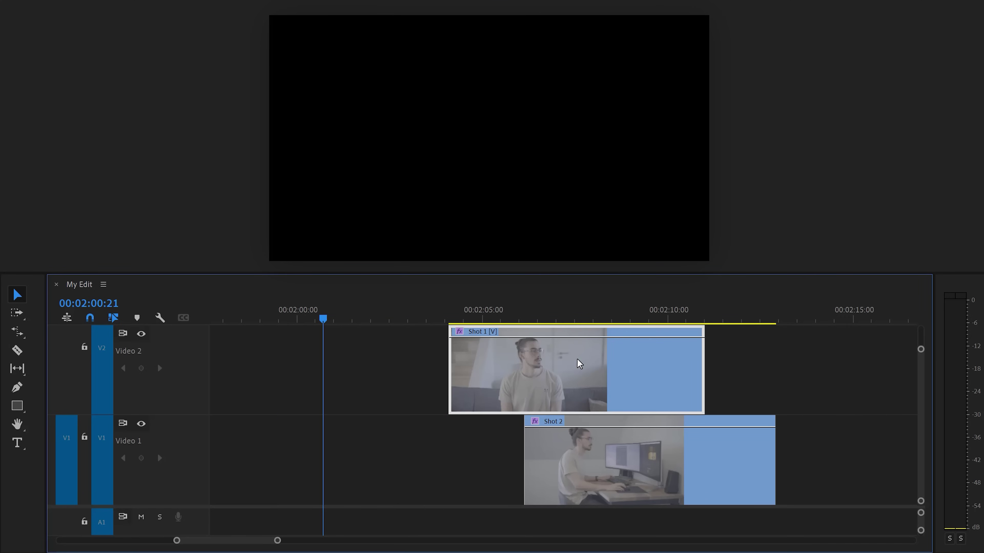
# - Add a free-drawn opacity mask to Shot 1 and start keyframing its Mask Path
pyautogui.click(514, 310)
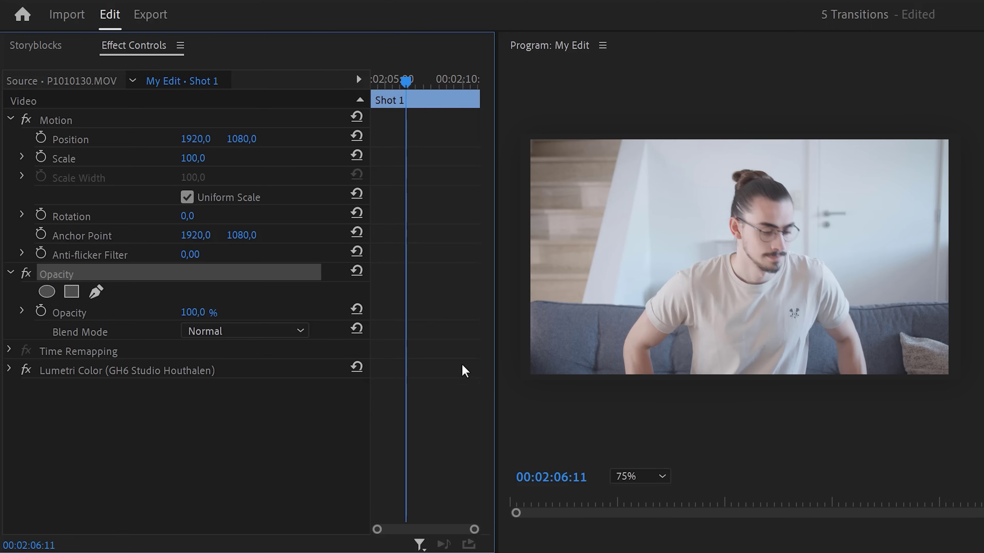
pyautogui.moveTo(411, 87); pyautogui.dragTo(467, 80)
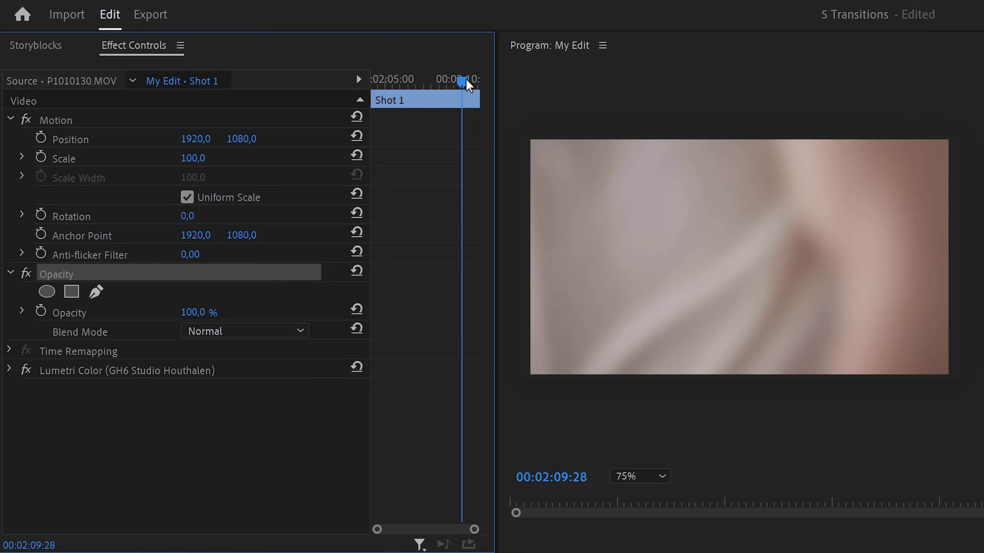
pyautogui.click(93, 296)
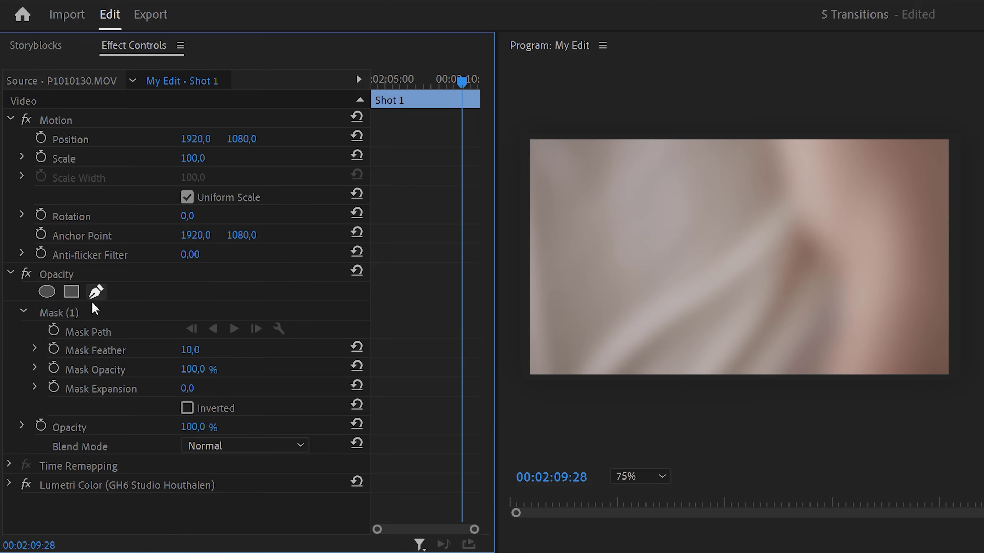
pyautogui.click(55, 330)
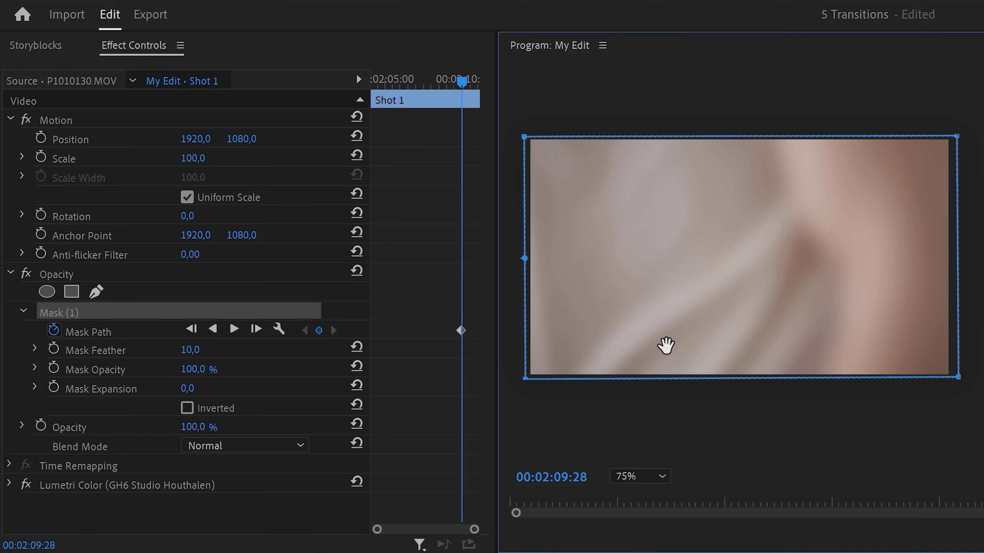
# - Drag the mask edge left over successive frames to reveal Shot 2, then step back to check
pyautogui.press('Right')
pyautogui.press('Right')
pyautogui.press('Right')
pyautogui.press('Left')
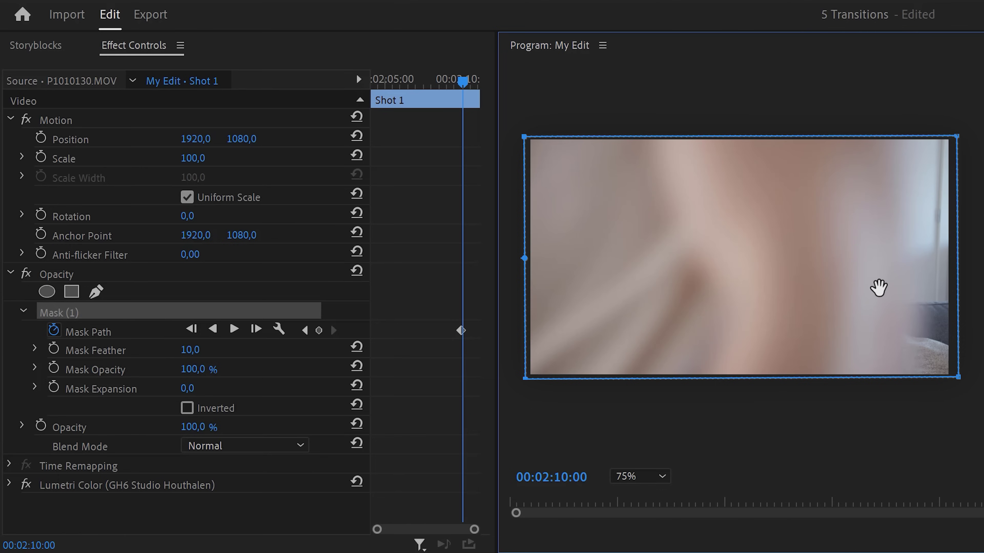
pyautogui.moveTo(957, 136); pyautogui.dragTo(889, 143)
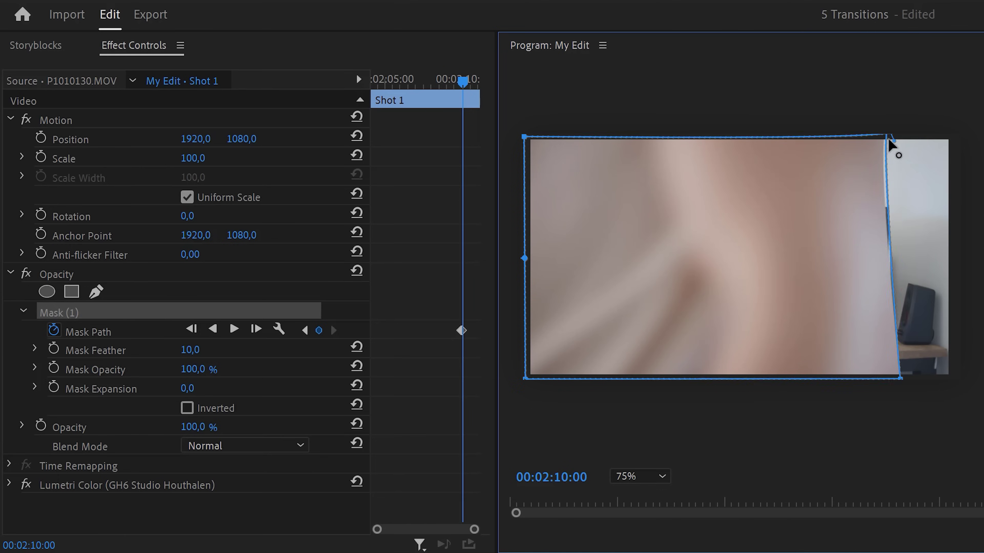
pyautogui.press('Right')
pyautogui.moveTo(924, 256); pyautogui.dragTo(525, 237)
pyautogui.press('Right')
pyautogui.press('Right')
pyautogui.press('Right')
pyautogui.press('Right')
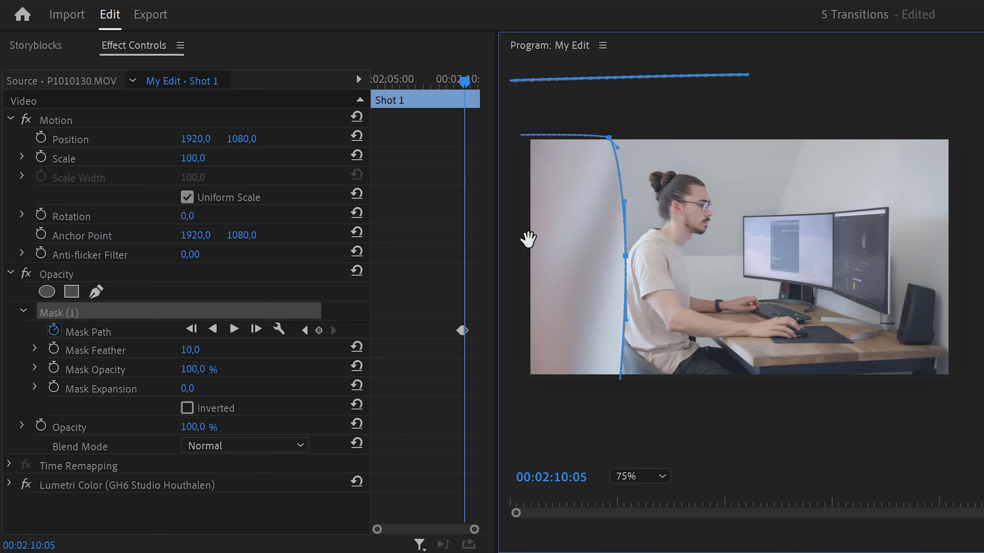
pyautogui.press('Right')
pyautogui.press('Right')
pyautogui.press('Right')
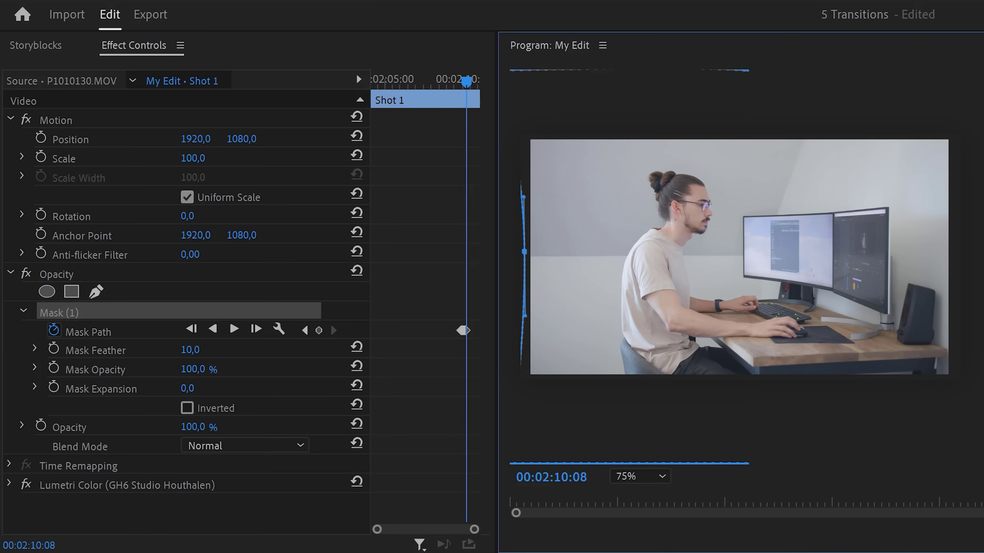
pyautogui.press('Left')
pyautogui.press('Left')
pyautogui.press('Left')
pyautogui.press('Left')
pyautogui.press('Left')
pyautogui.press('Left')
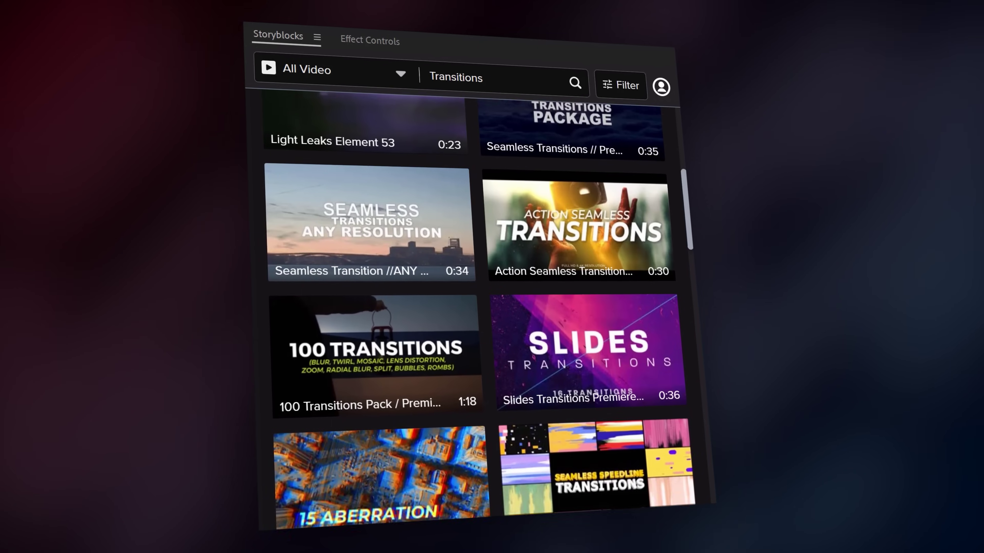
# - Scroll through the Storyblocks Transitions search results
pyautogui.scroll(-5, 476, 310)
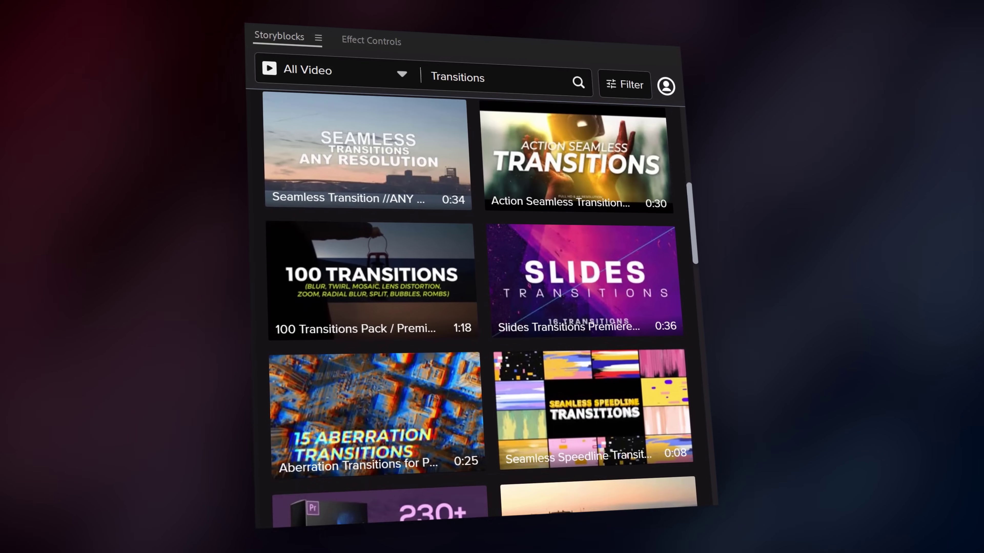
pyautogui.scroll(-5, 481, 310)
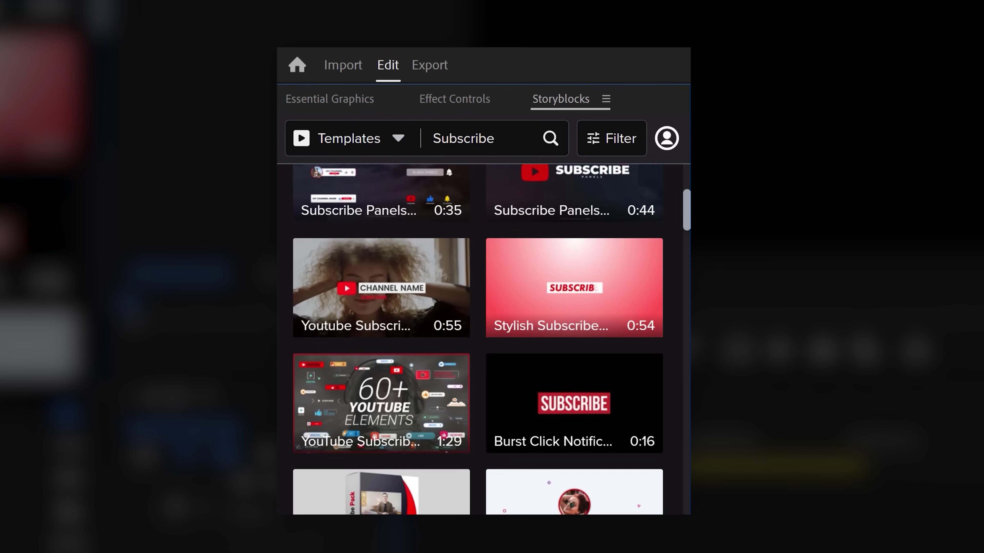
pyautogui.scroll(-5, 477, 339)
pyautogui.scroll(-5, 478, 339)
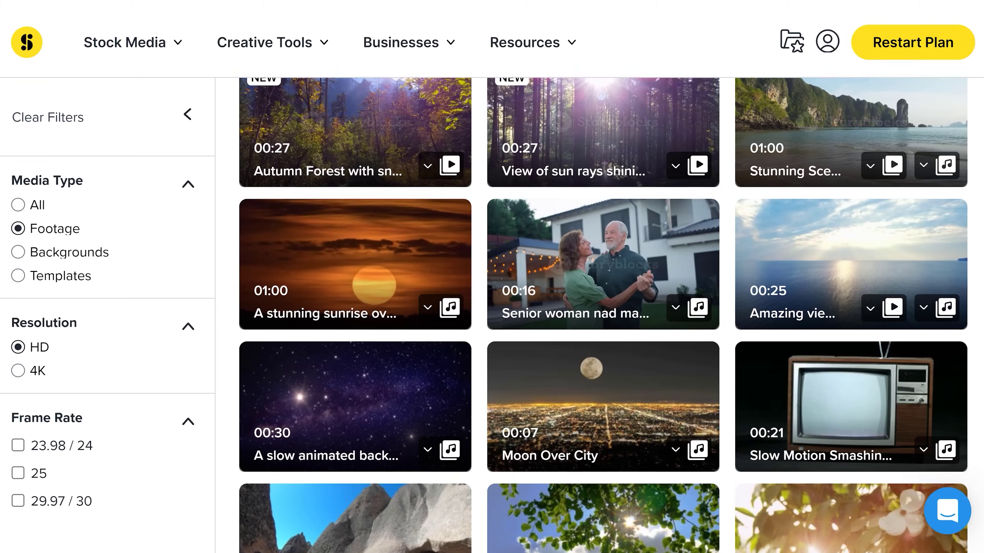
# - Scroll down the Storyblocks website's video results grid
pyautogui.scroll(-5, 603, 315)
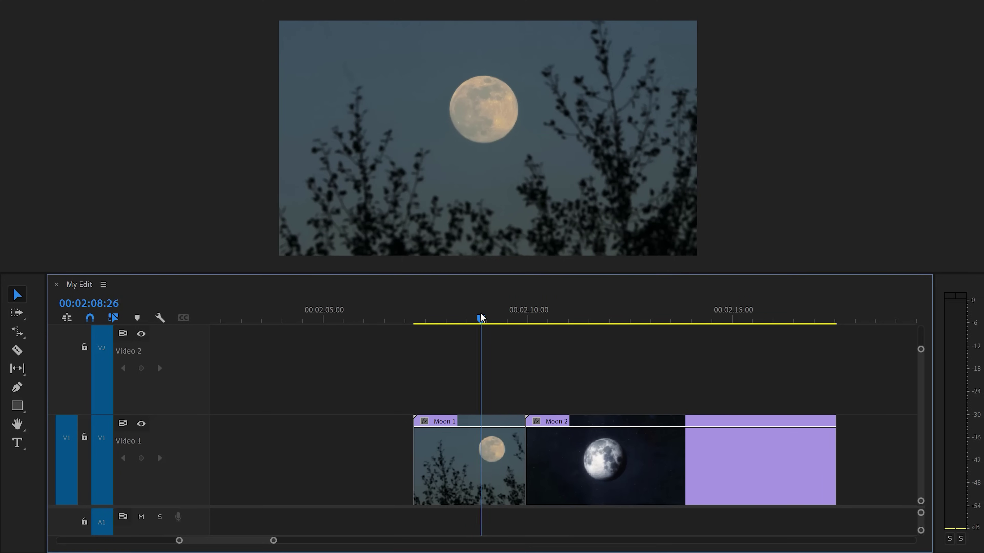
# - Split Moon 1 two frames before the Moon 2 cut and select that piece with Moon 2
pyautogui.moveTo(482, 318); pyautogui.dragTo(531, 324)
pyautogui.press('Left')
pyautogui.press('Left')
pyautogui.press('Left')
pyautogui.press('Left')
pyautogui.press('Left')
pyautogui.press('Left')
pyautogui.press('Left')
pyautogui.press('Left')
pyautogui.press('Left')
pyautogui.press('Left')
pyautogui.press('Left')
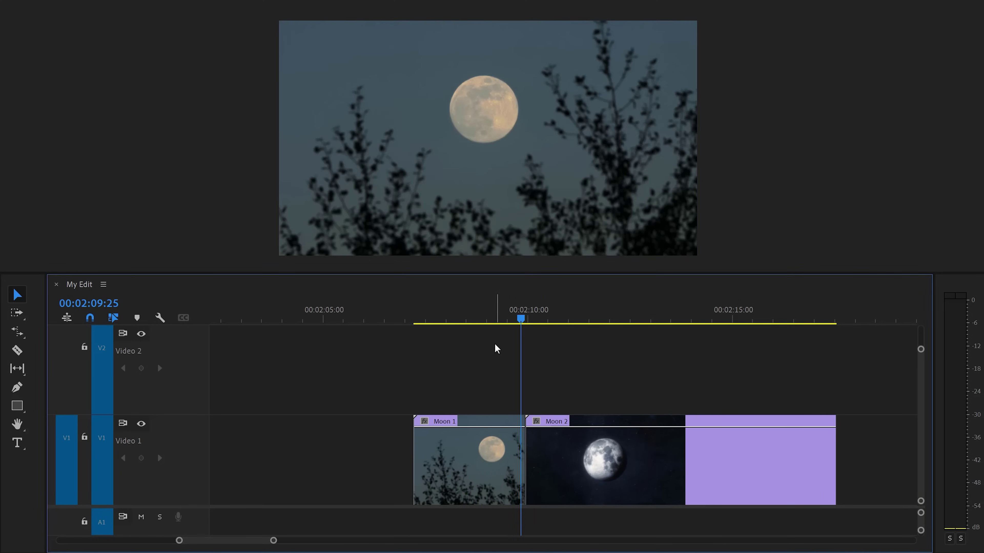
pyautogui.press('Left')
pyautogui.press('Left')
pyautogui.press('Left')
pyautogui.press('Left')
pyautogui.press('Left')
pyautogui.press('Left')
pyautogui.press('Left')
pyautogui.press('Left')
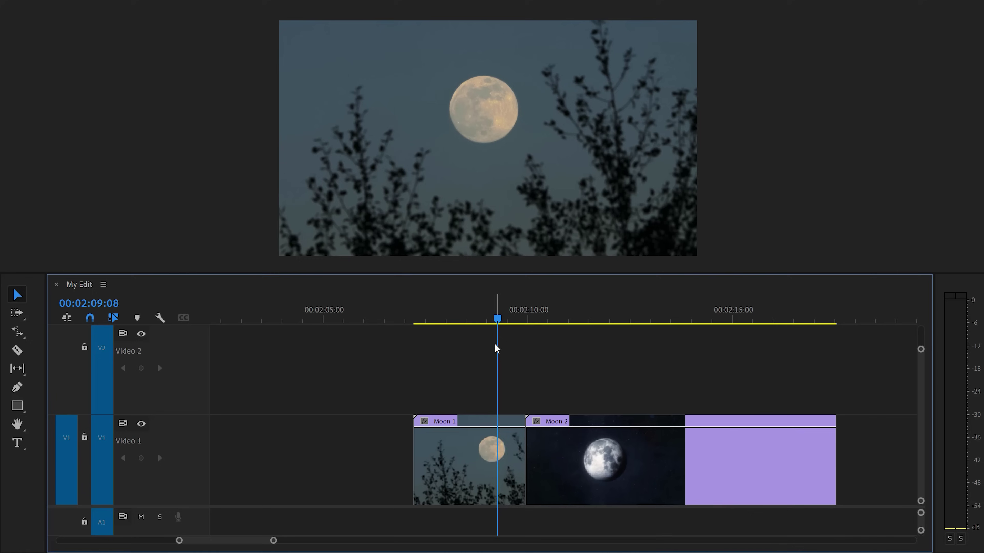
pyautogui.hotkey('ctrl', 'k')
pyautogui.click(483, 321)
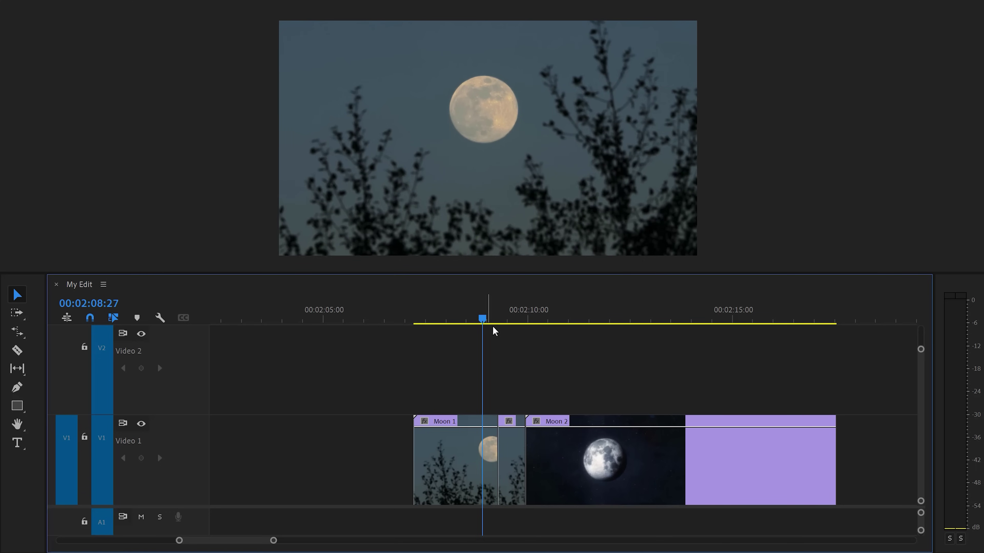
pyautogui.moveTo(583, 397); pyautogui.dragTo(586, 426)
# - Apply the Transform effect to Moon 2 and the short Moon 1 piece
pyautogui.click(76, 403)
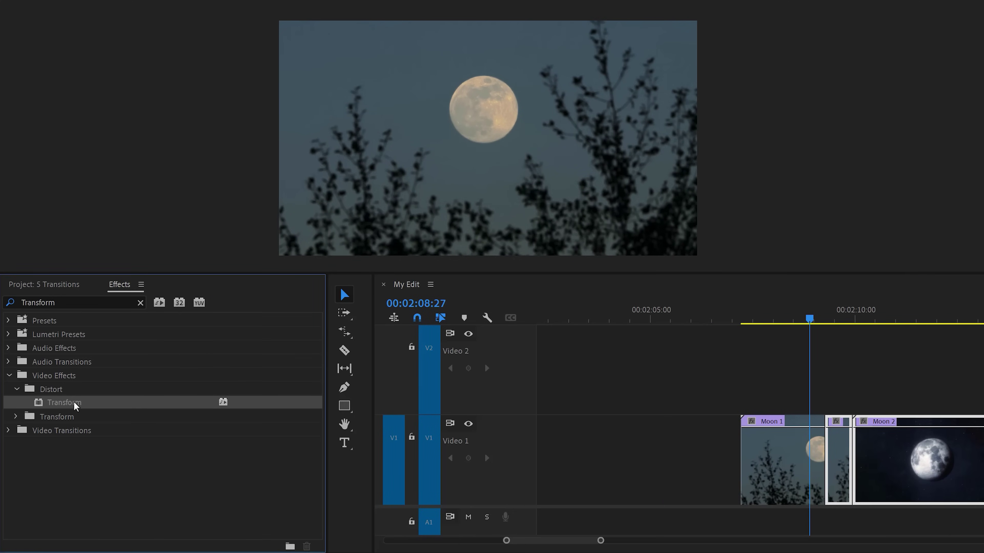
pyautogui.moveTo(76, 404); pyautogui.dragTo(885, 468)
pyautogui.moveTo(559, 469); pyautogui.dragTo(560, 468)
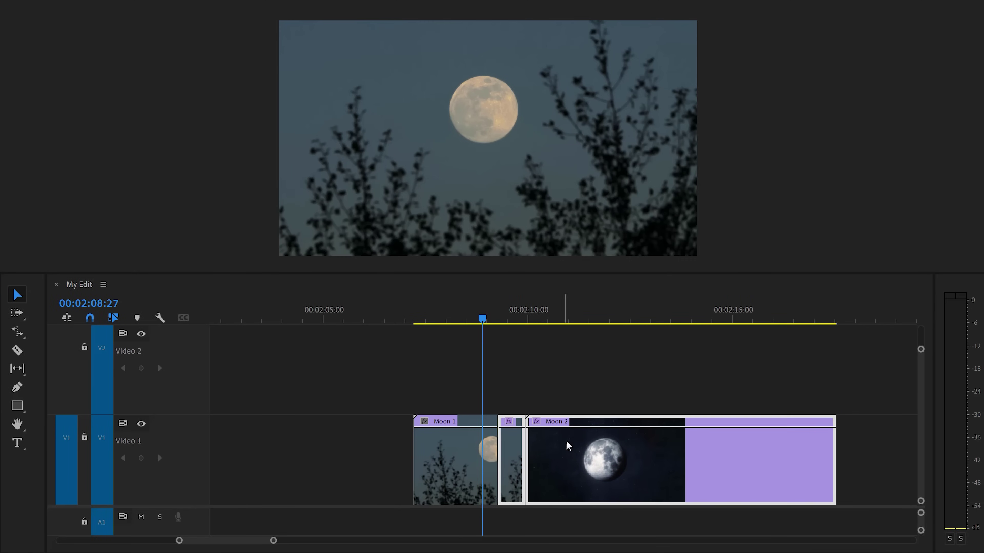
pyautogui.click(582, 328)
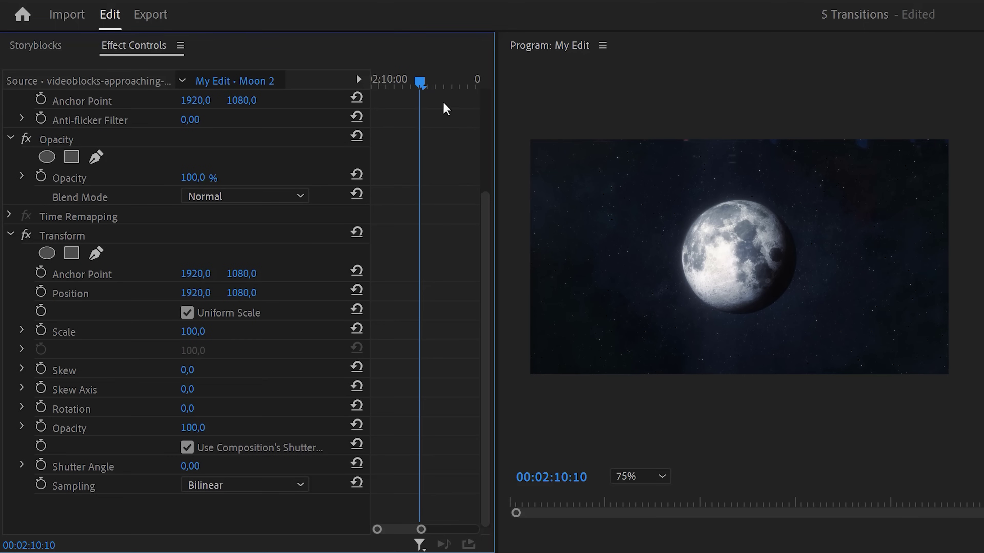
# - Keyframe Moon 2's Scale from 100 to about 172 and ease into the final keyframe
pyautogui.moveTo(420, 83); pyautogui.dragTo(372, 82)
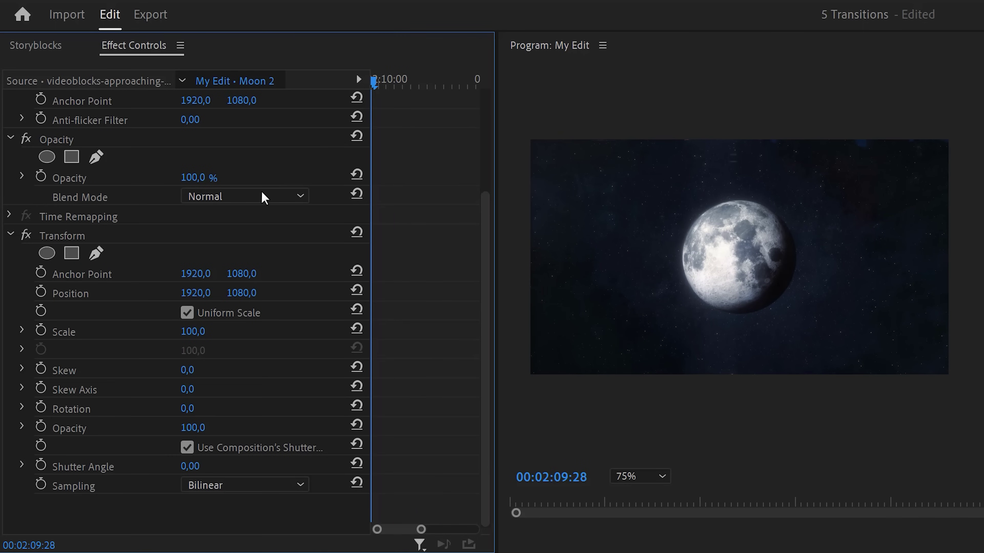
pyautogui.click(41, 330)
pyautogui.moveTo(375, 82); pyautogui.dragTo(459, 86)
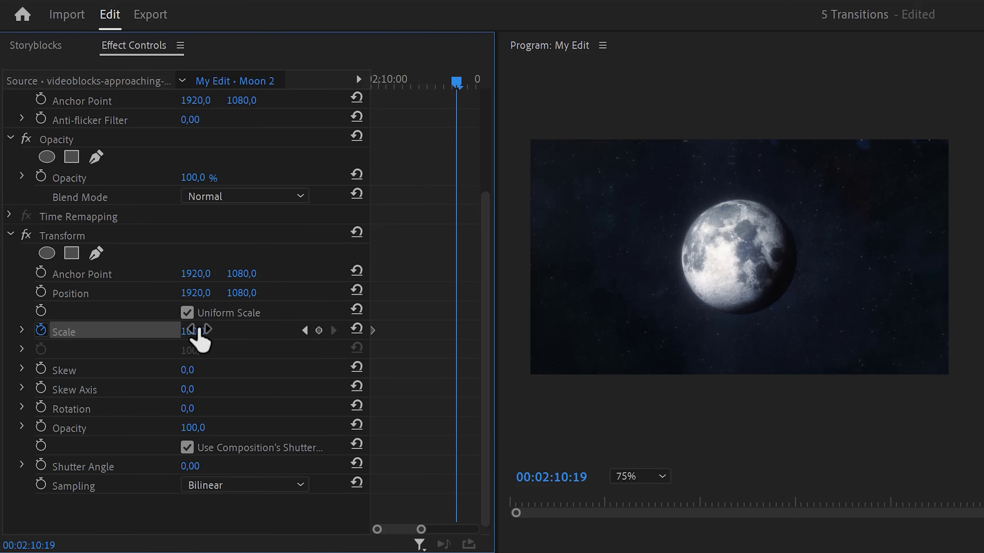
pyautogui.moveTo(194, 331)
pyautogui.mouseDown()
pyautogui.moveTo(219, 330)
pyautogui.moveTo(207, 330)
pyautogui.mouseUp()
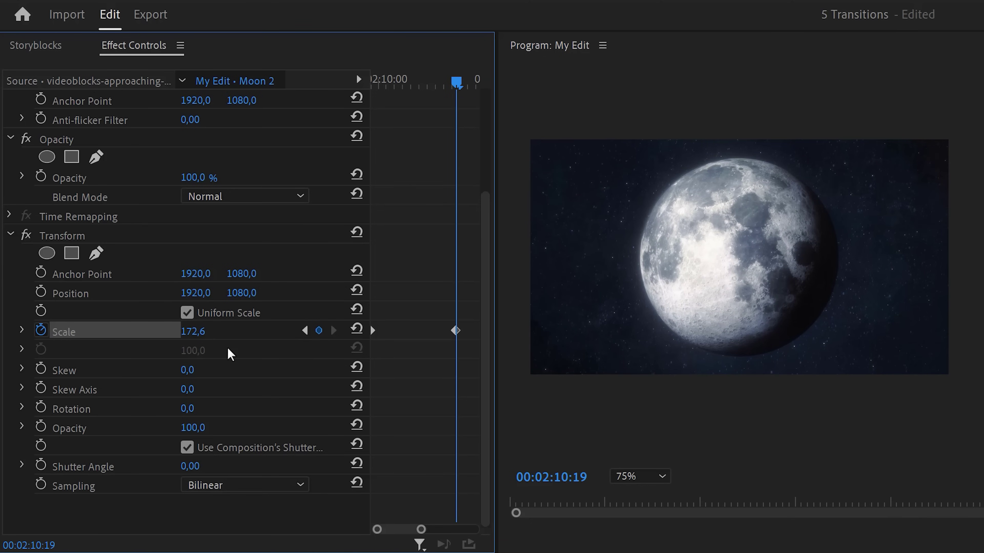
pyautogui.click(22, 330)
pyautogui.click(456, 330)
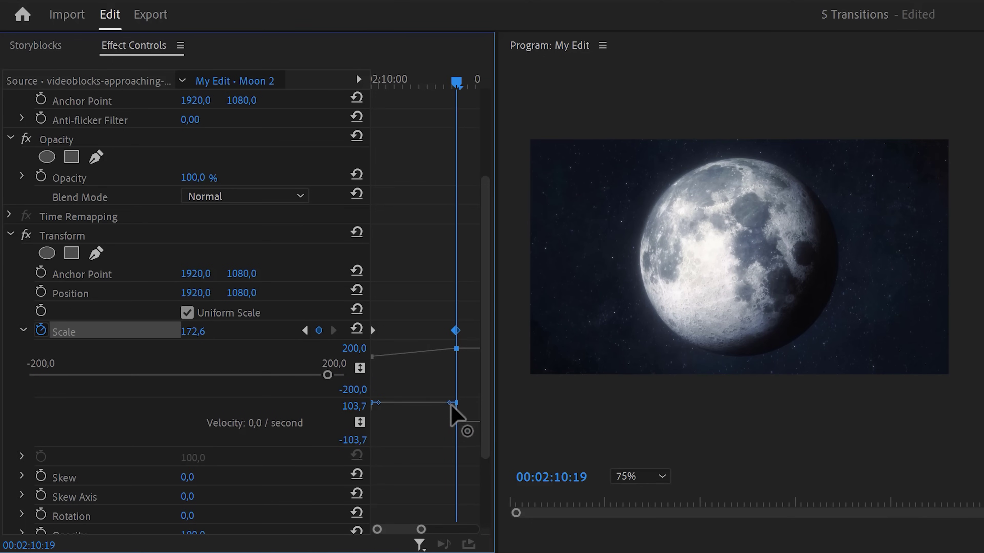
pyautogui.moveTo(455, 403); pyautogui.dragTo(421, 422)
pyautogui.moveTo(455, 82); pyautogui.dragTo(459, 105)
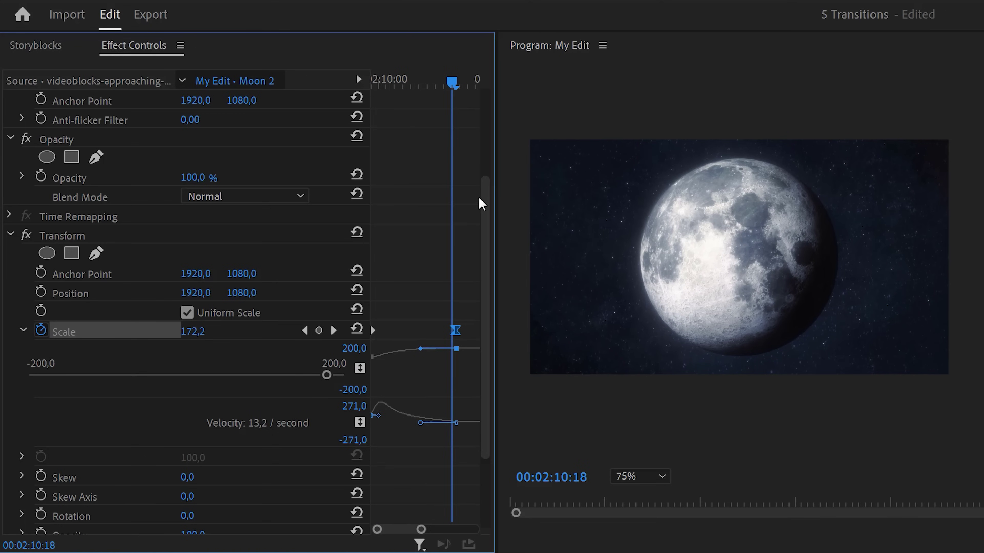
# - Set the Transform Shutter Angle to 180 and return to the scale-up start
pyautogui.moveTo(480, 203); pyautogui.dragTo(480, 286)
pyautogui.click(190, 466)
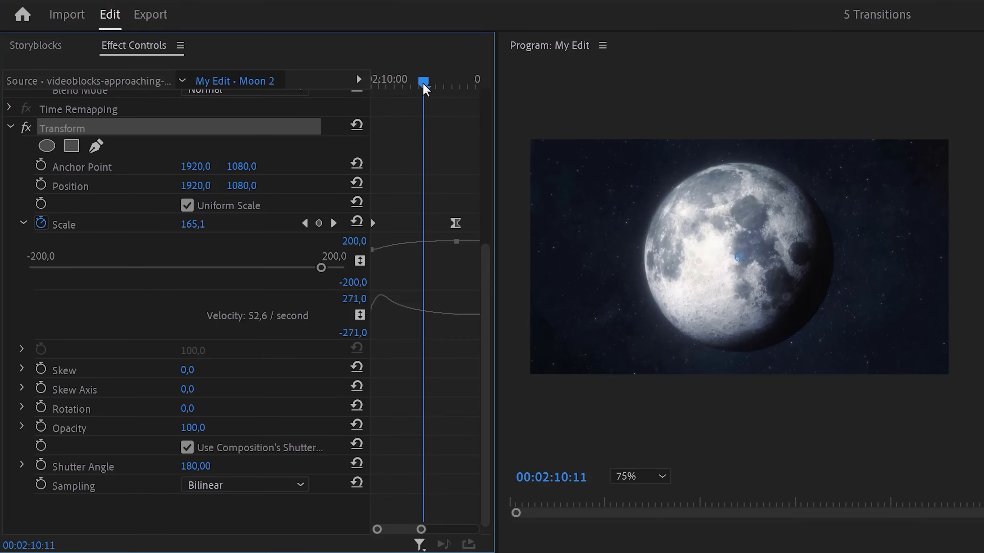
pyautogui.moveTo(424, 83); pyautogui.dragTo(369, 83)
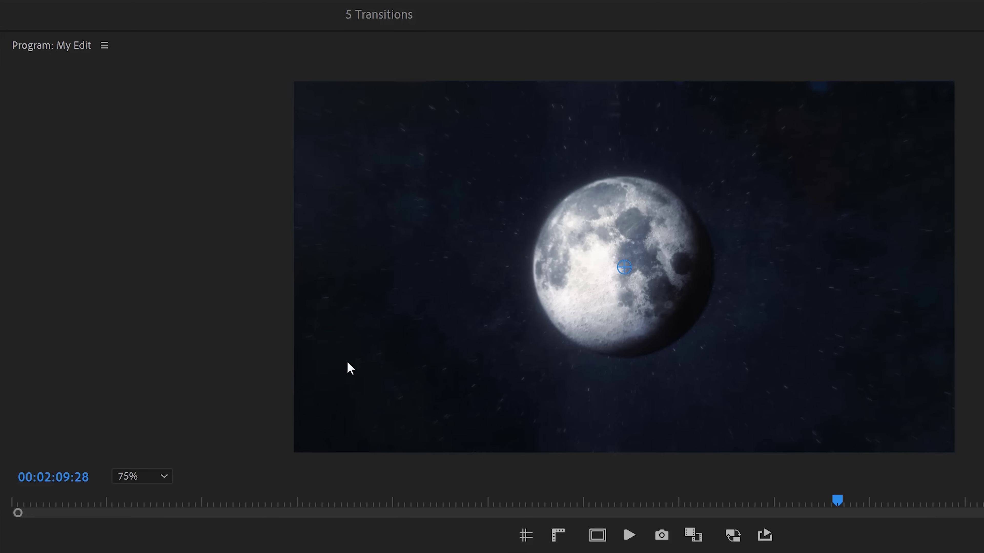
# - Turn on Program monitor rulers and drag guides marking the moon's left, right, top and bottom edges
pyautogui.click(560, 539)
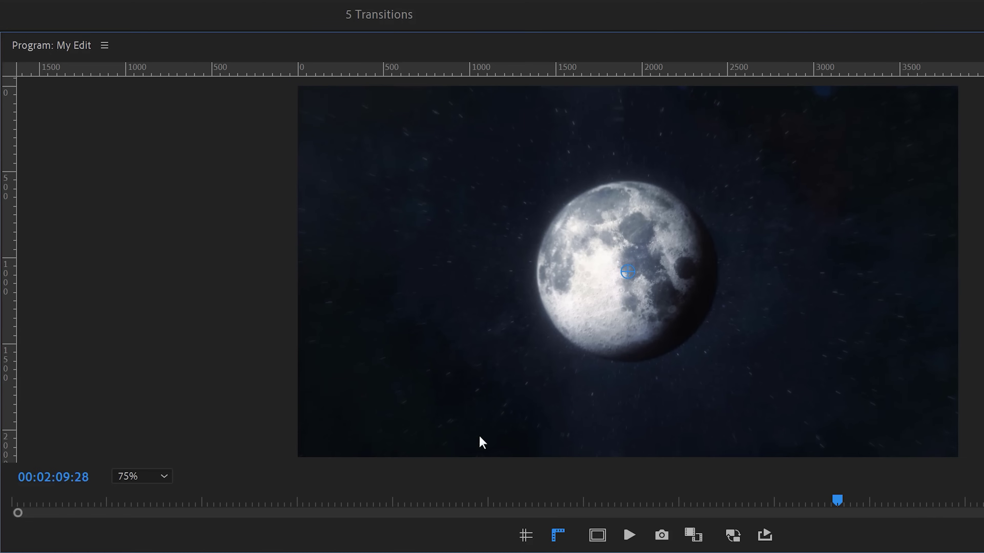
pyautogui.moveTo(19, 230); pyautogui.dragTo(719, 273)
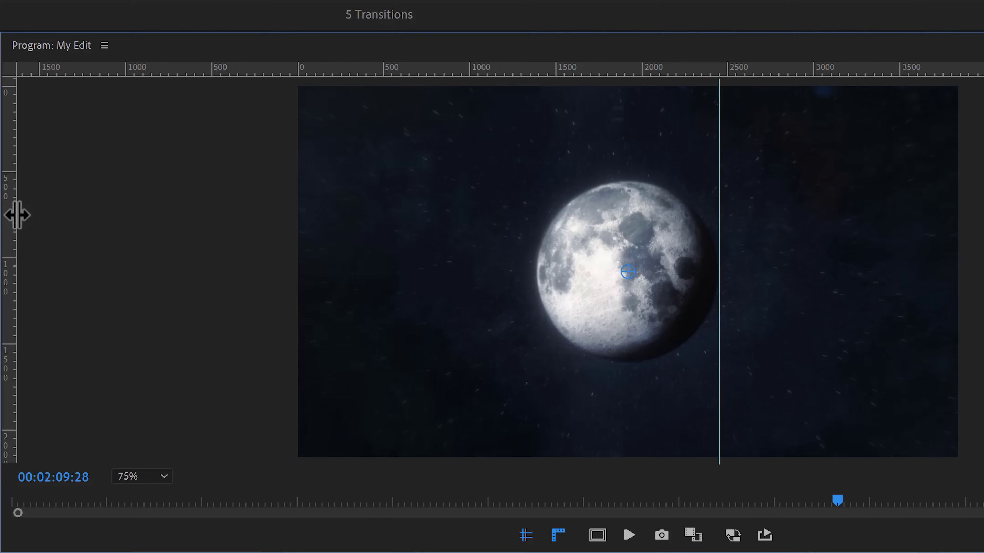
pyautogui.moveTo(17, 213); pyautogui.dragTo(537, 258)
pyautogui.moveTo(537, 73); pyautogui.dragTo(527, 360)
pyautogui.moveTo(535, 73); pyautogui.dragTo(523, 179)
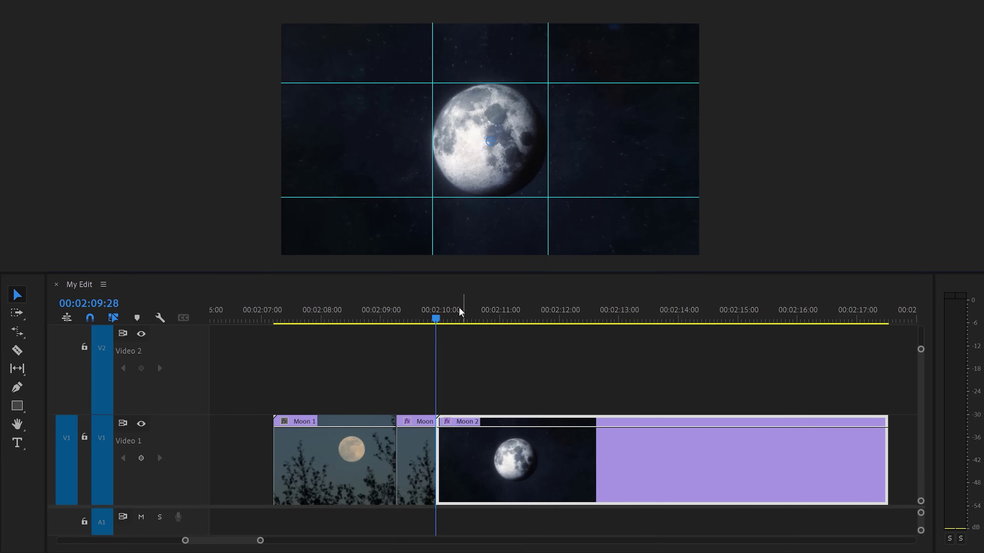
# - Keyframe Moon 1's Position and Scale, ending at Scale 173.4 with the moon lower (Y 1530)
pyautogui.click(430, 312)
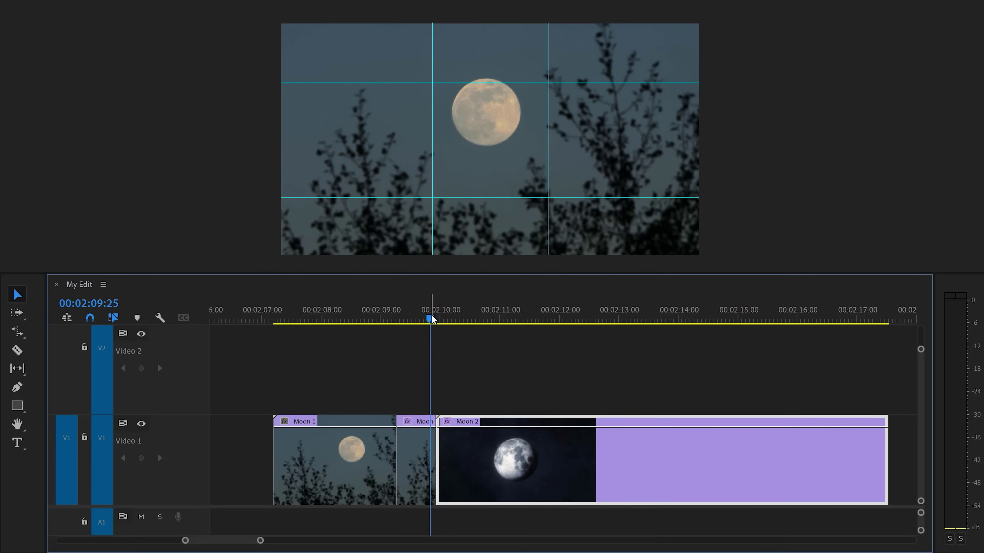
pyautogui.click(410, 465)
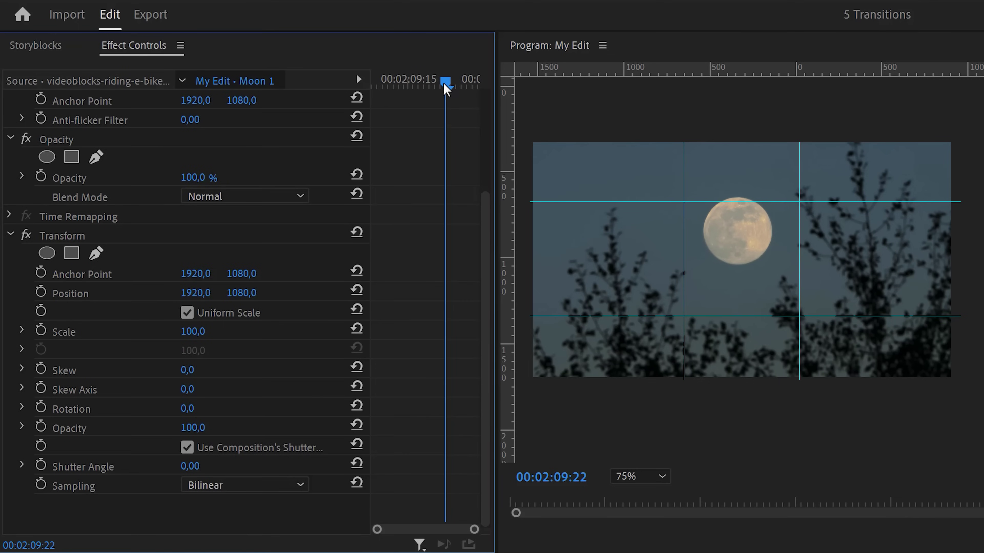
pyautogui.moveTo(446, 81); pyautogui.dragTo(372, 83)
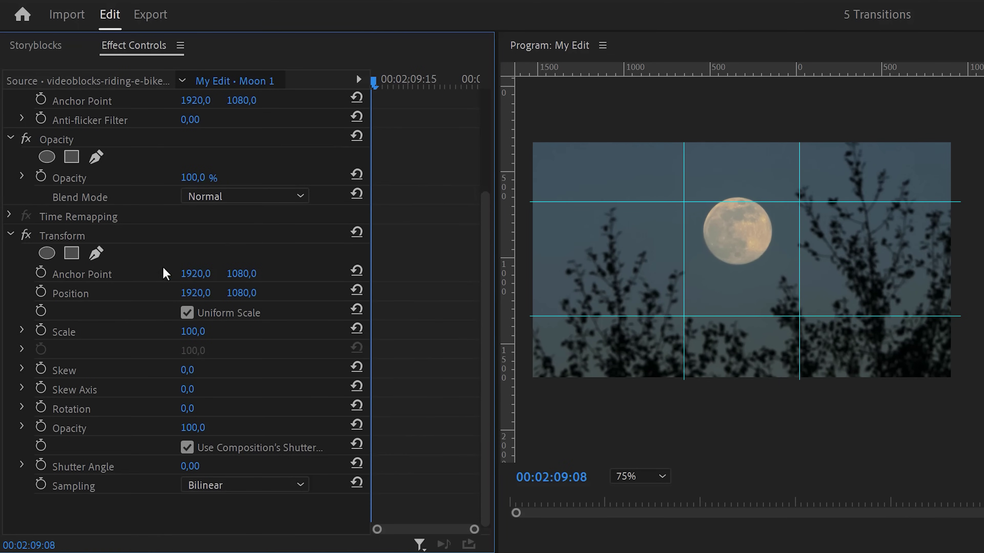
pyautogui.click(40, 292)
pyautogui.click(41, 330)
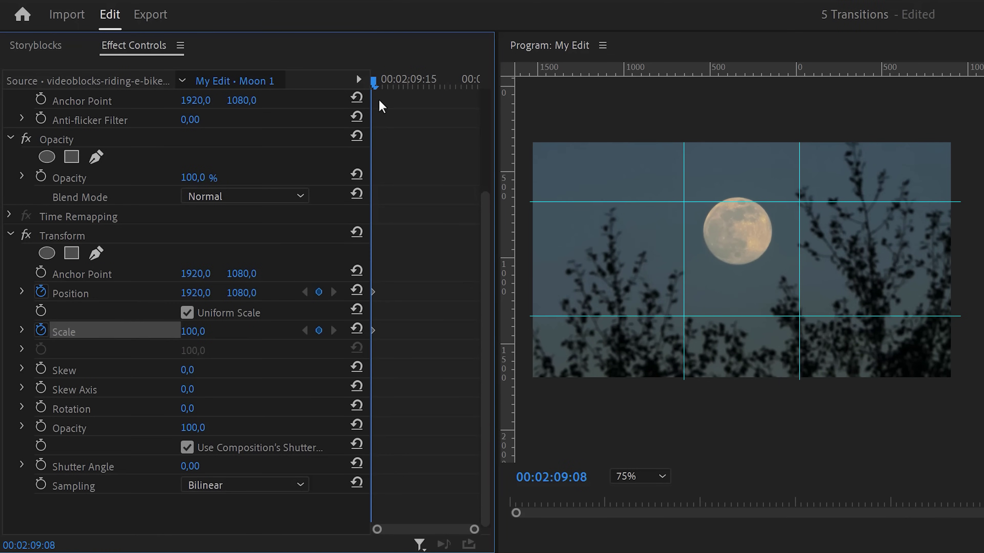
pyautogui.moveTo(397, 82); pyautogui.dragTo(451, 81)
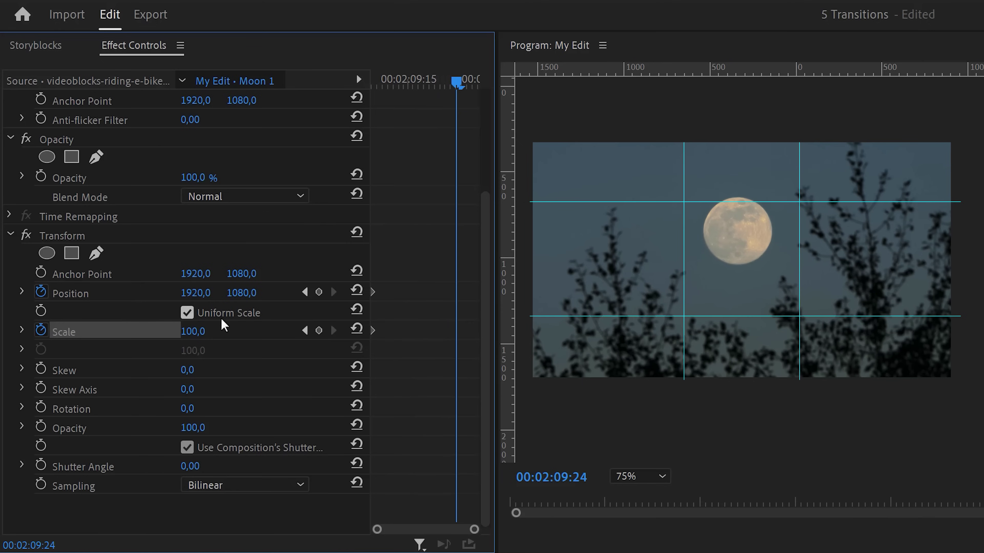
pyautogui.moveTo(194, 331); pyautogui.dragTo(240, 331)
pyautogui.moveTo(241, 293); pyautogui.dragTo(271, 293)
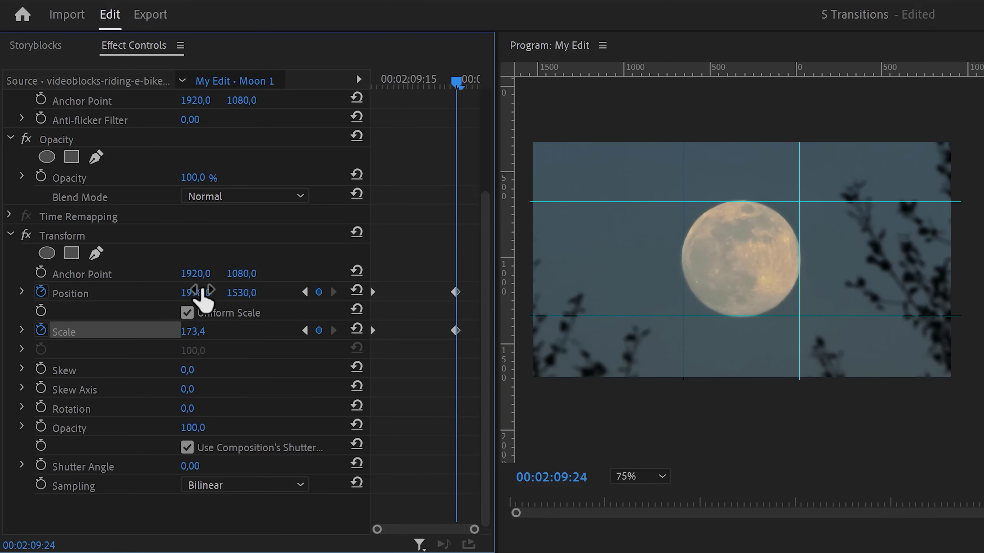
# - Ease the Position and Scale velocity curves and shift both end keyframes later in the clip
pyautogui.click(22, 291)
pyautogui.click(23, 379)
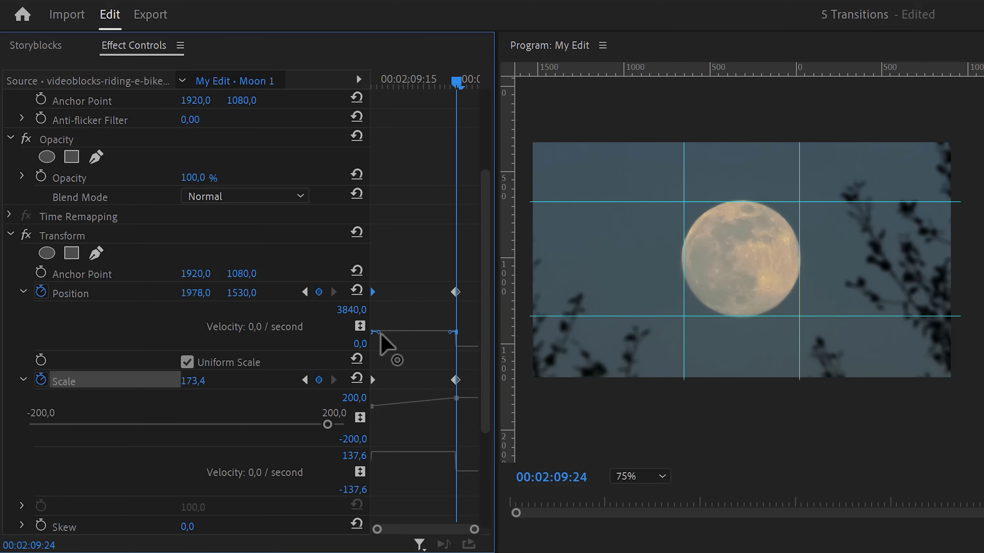
pyautogui.moveTo(402, 345)
pyautogui.mouseDown()
pyautogui.moveTo(417, 369)
pyautogui.moveTo(411, 362)
pyautogui.mouseUp()
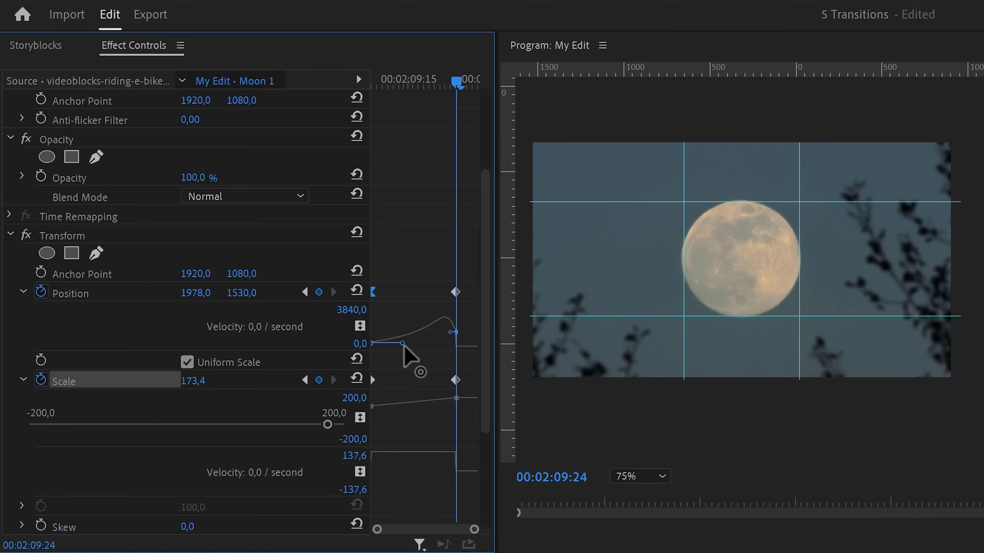
pyautogui.moveTo(376, 452); pyautogui.dragTo(406, 471)
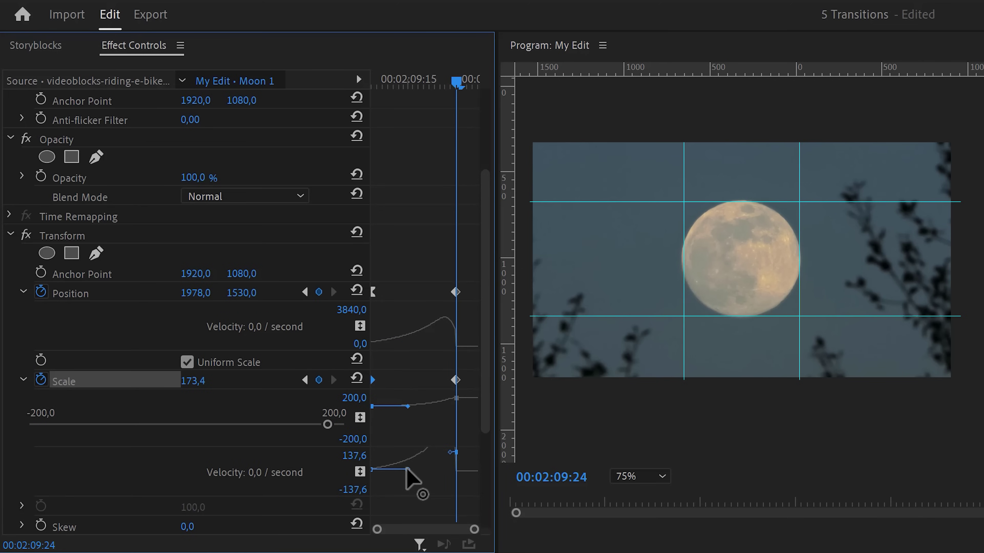
pyautogui.moveTo(428, 276); pyautogui.dragTo(470, 401)
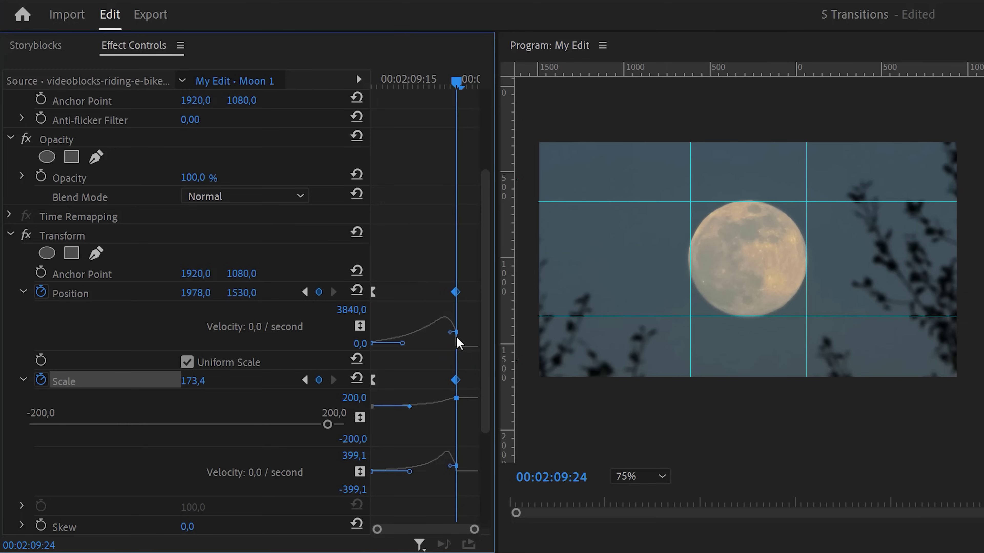
pyautogui.moveTo(455, 293); pyautogui.dragTo(479, 294)
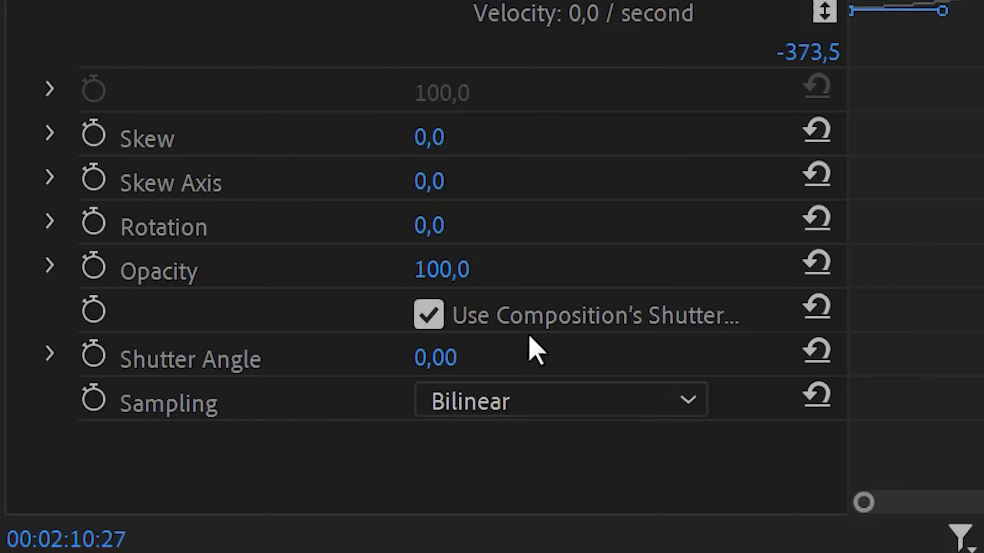
pyautogui.click(441, 355)
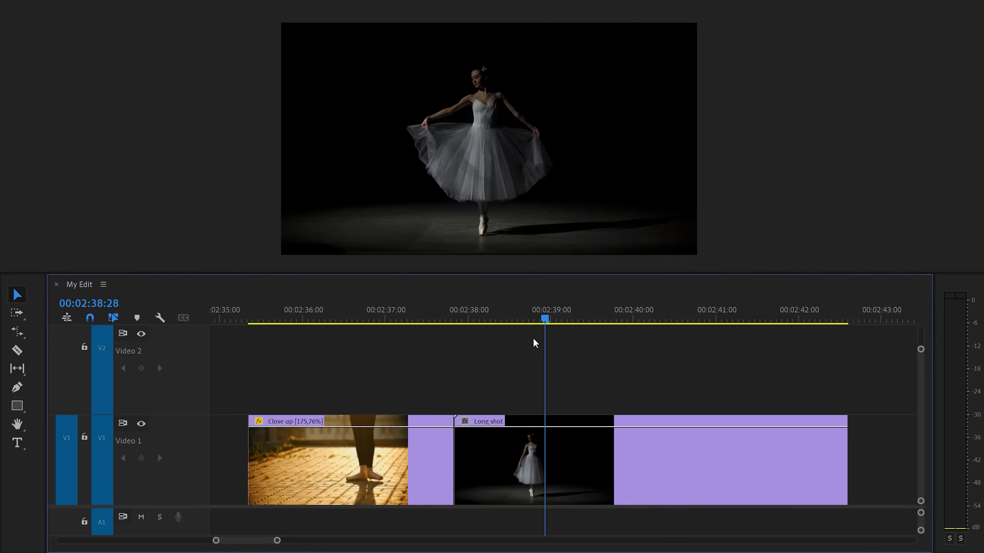
# - Duplicate the Long shot onto Video 2 and turn the copy into a frame hold
pyautogui.moveTo(503, 447); pyautogui.dragTo(509, 354)
pyautogui.moveTo(545, 320); pyautogui.dragTo(457, 318)
pyautogui.rightClick(499, 351)
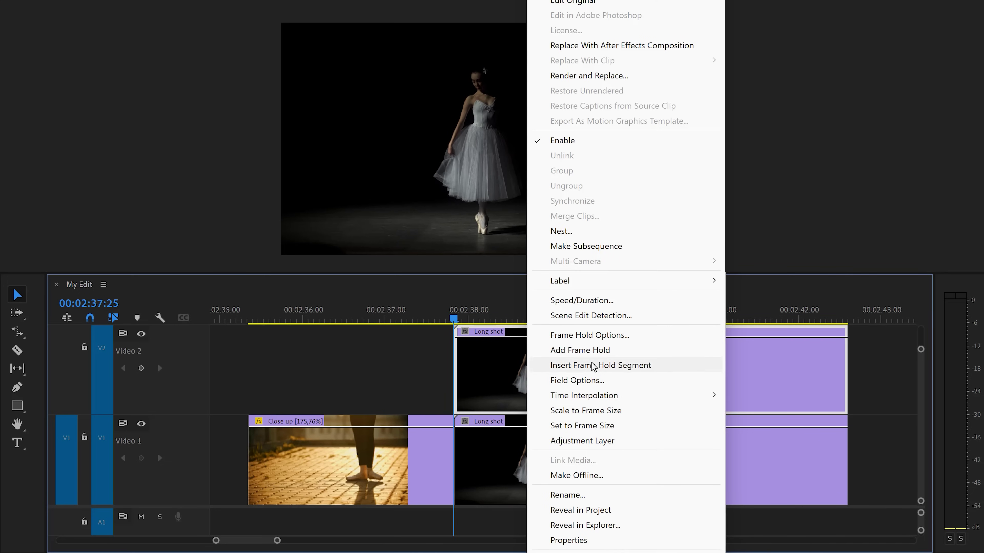
pyautogui.click(558, 350)
# - Move the frozen clip to start at 00:02:37:05 and trim it to a few frames
pyautogui.press('j')
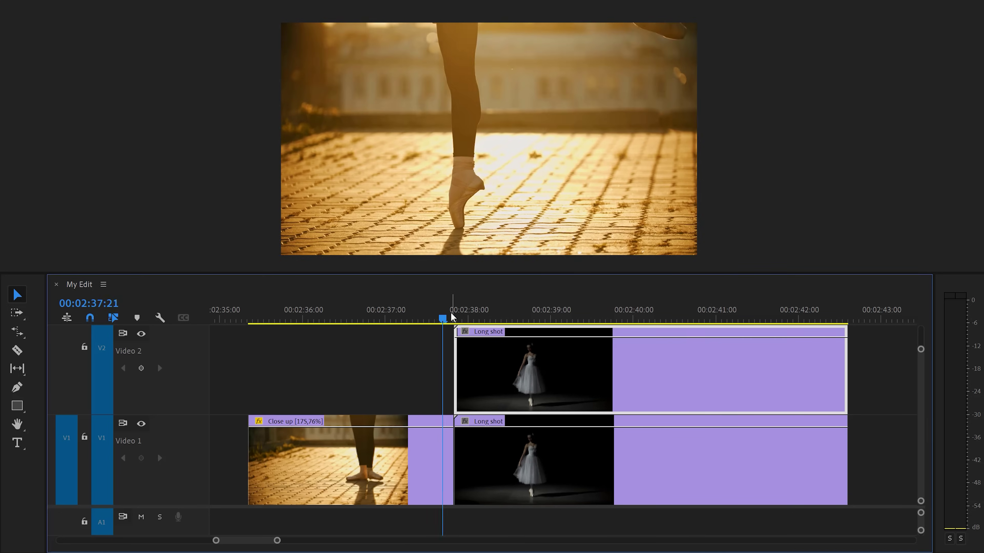
pyautogui.press('k')
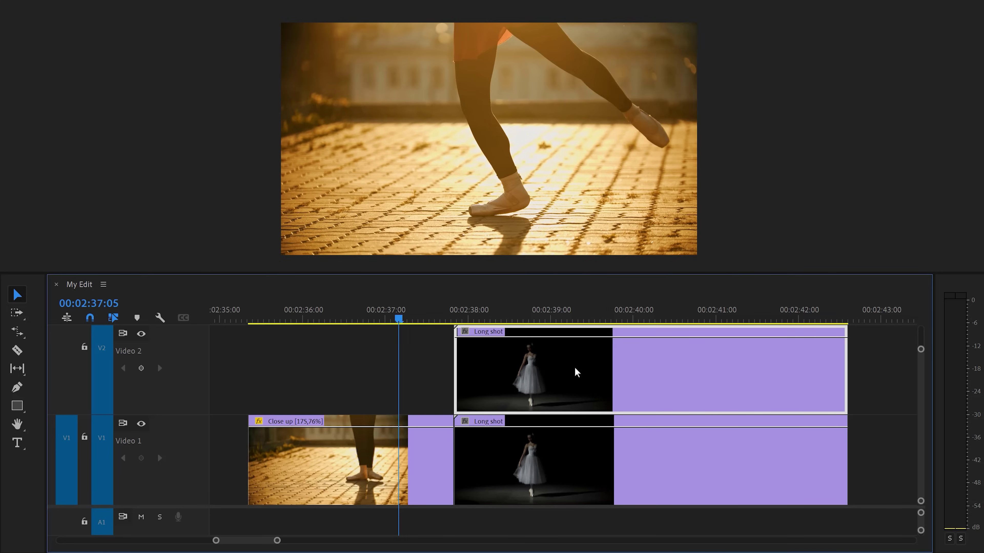
pyautogui.moveTo(576, 372); pyautogui.dragTo(533, 378)
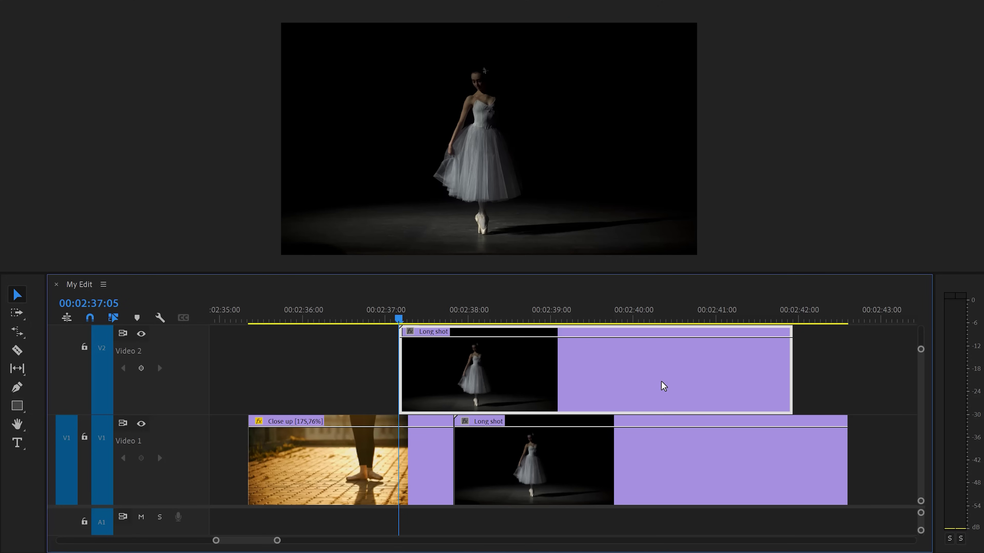
pyautogui.moveTo(789, 375); pyautogui.dragTo(393, 352)
# - Trace a freeform Opacity mask around the ballerina on the frozen Long shot frame
pyautogui.press('=')
pyautogui.press('=')
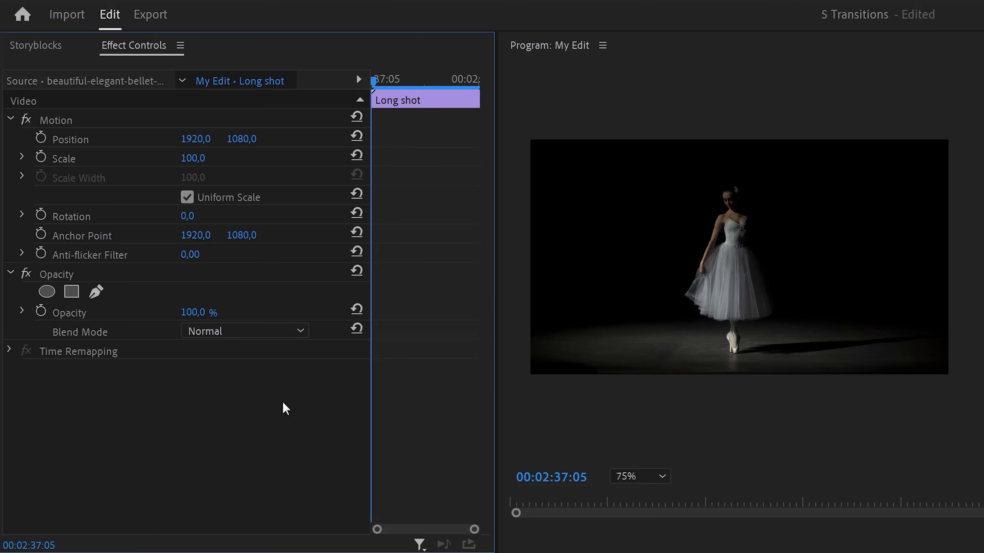
pyautogui.click(95, 295)
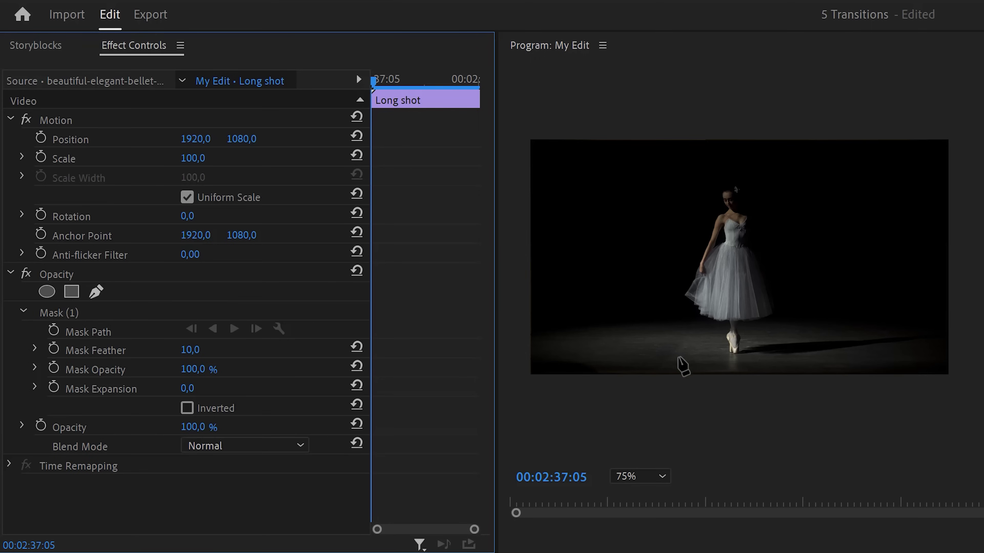
pyautogui.click(730, 350)
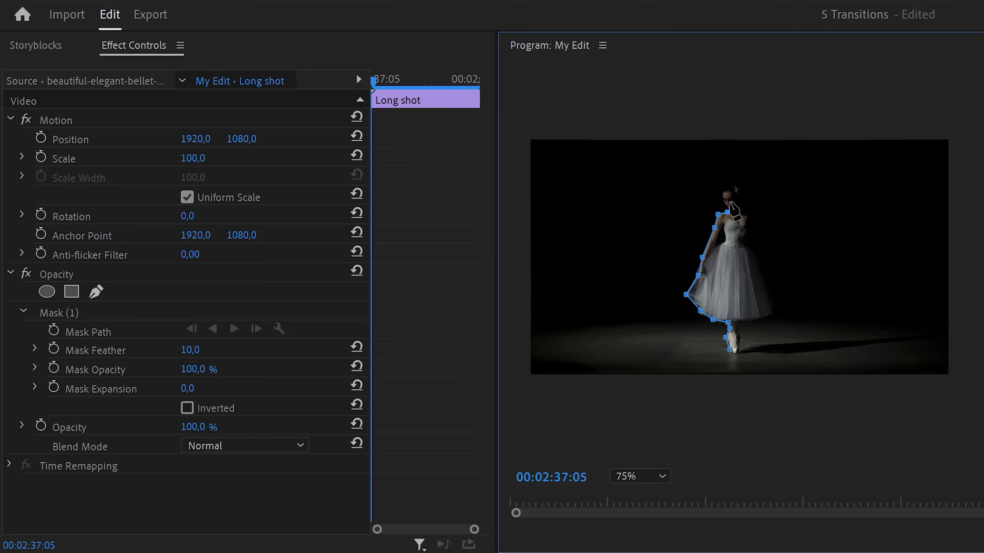
pyautogui.click(729, 350)
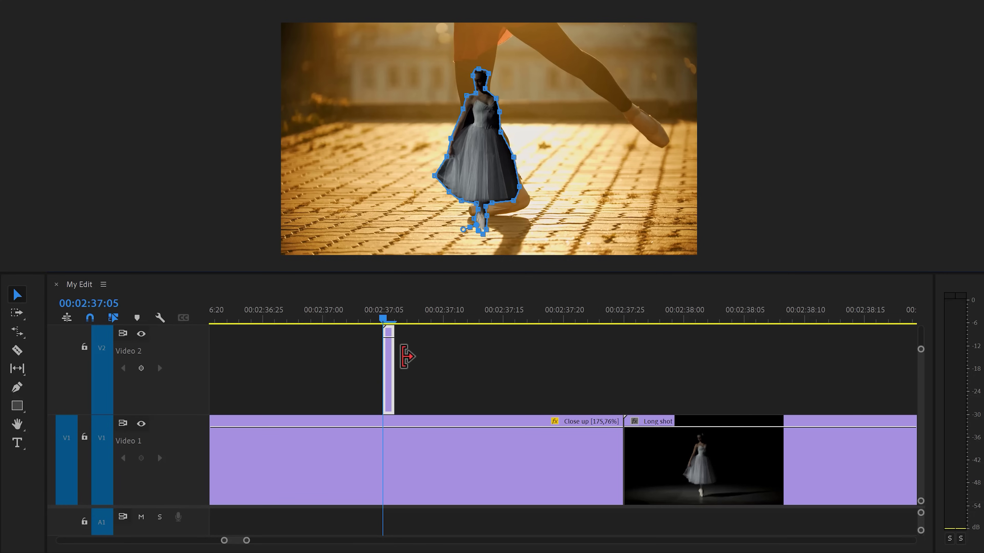
# - Nest the masked dancer clip as Nested Sequence 03 and add Gaussian Blur to it
pyautogui.rightClick(389, 363)
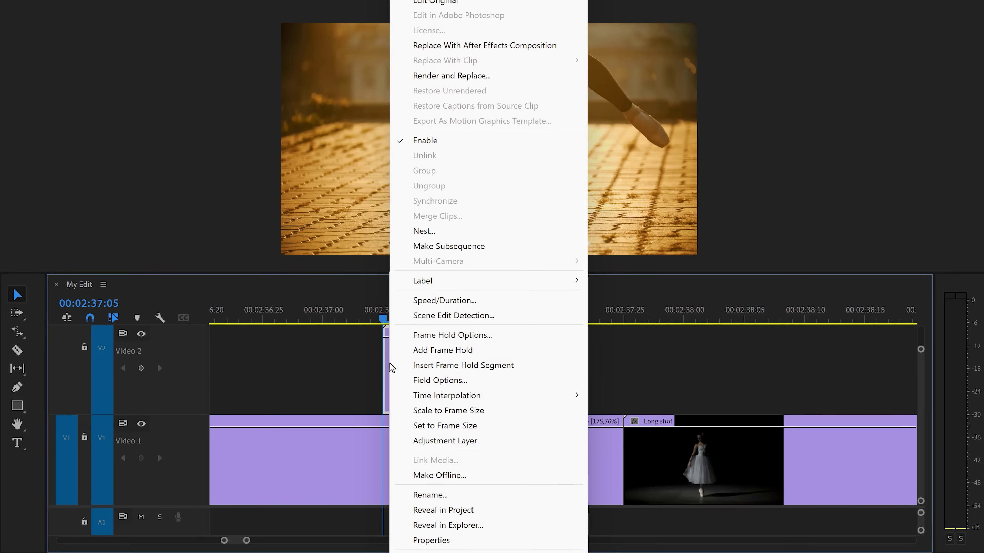
pyautogui.click(425, 231)
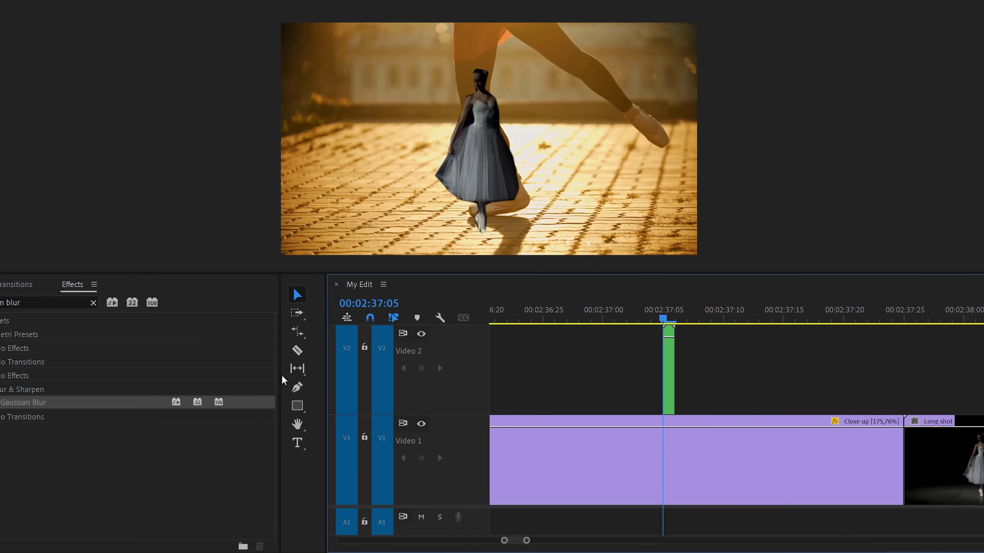
pyautogui.moveTo(113, 403); pyautogui.dragTo(717, 362)
# - Blur the cutout to 1009, then copy it two frames later with Blurriness 900
pyautogui.moveTo(388, 362); pyautogui.dragTo(389, 362)
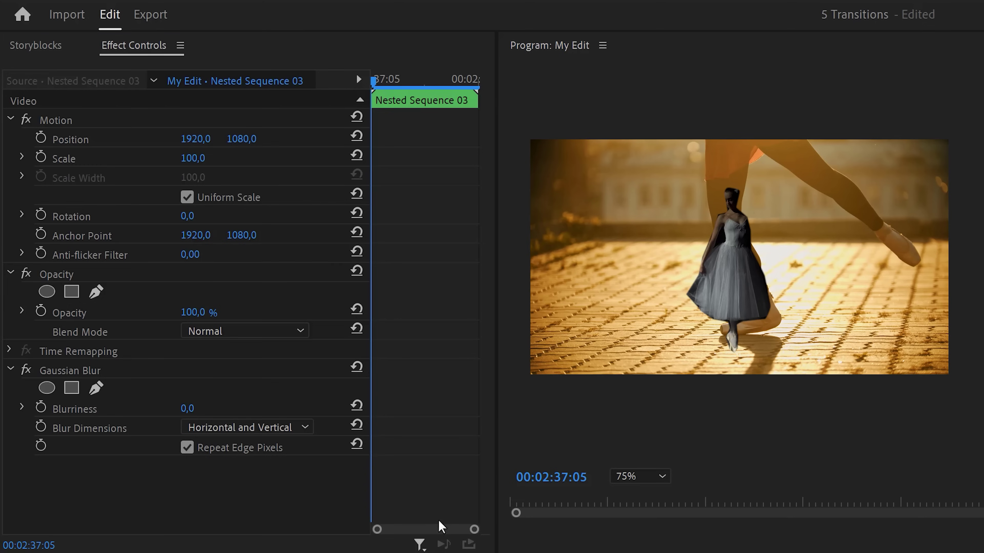
pyautogui.moveTo(192, 408); pyautogui.dragTo(322, 408)
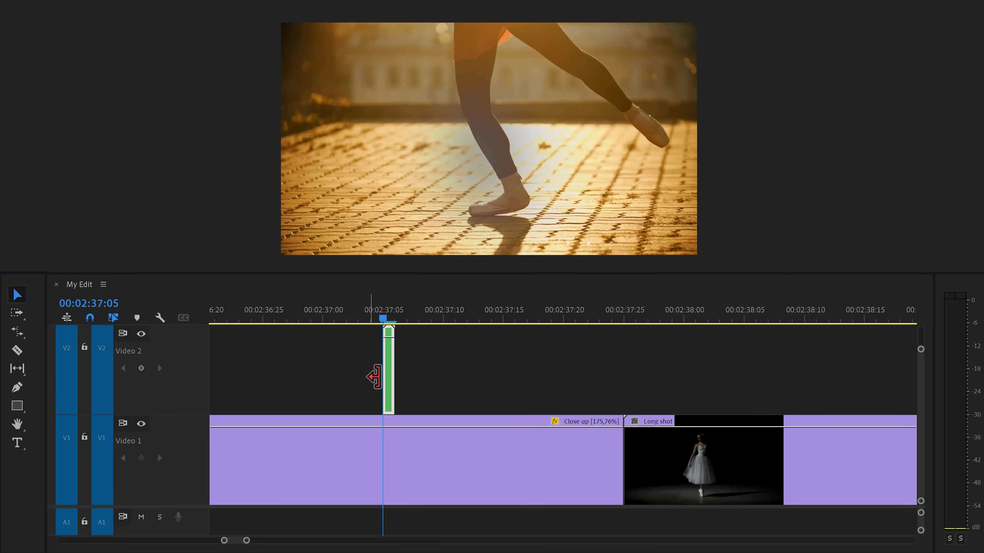
pyautogui.moveTo(389, 372); pyautogui.dragTo(414, 359)
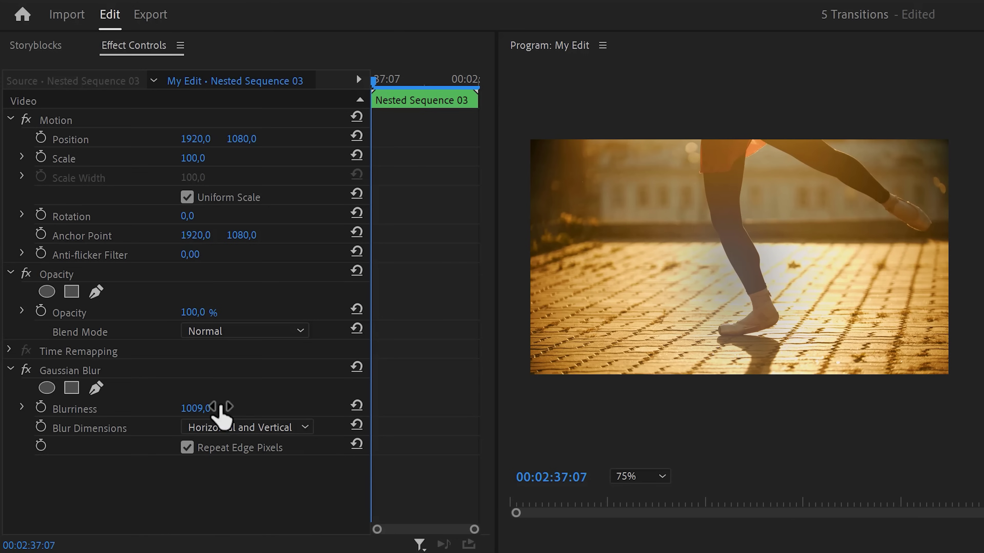
pyautogui.click(199, 407)
pyautogui.write('900')
pyautogui.press('Return')
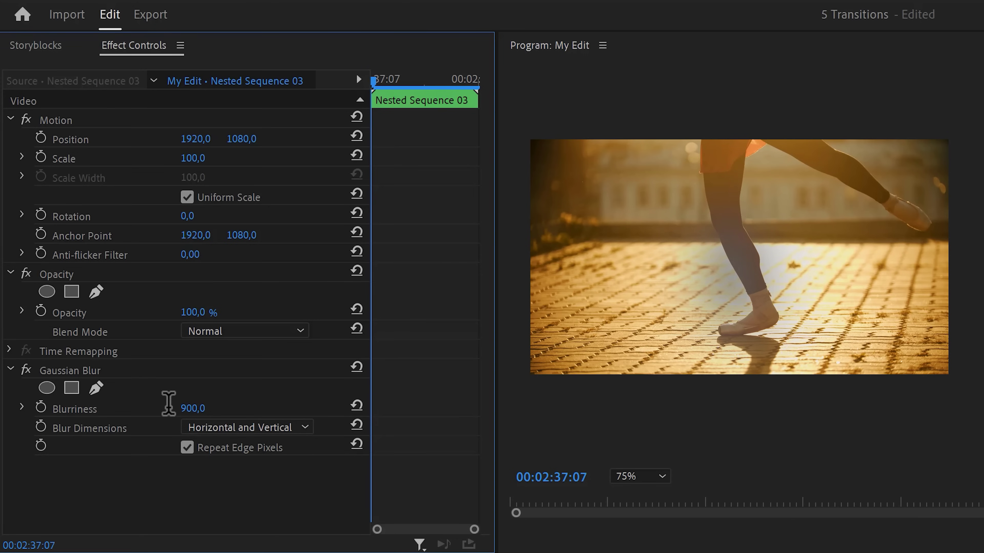